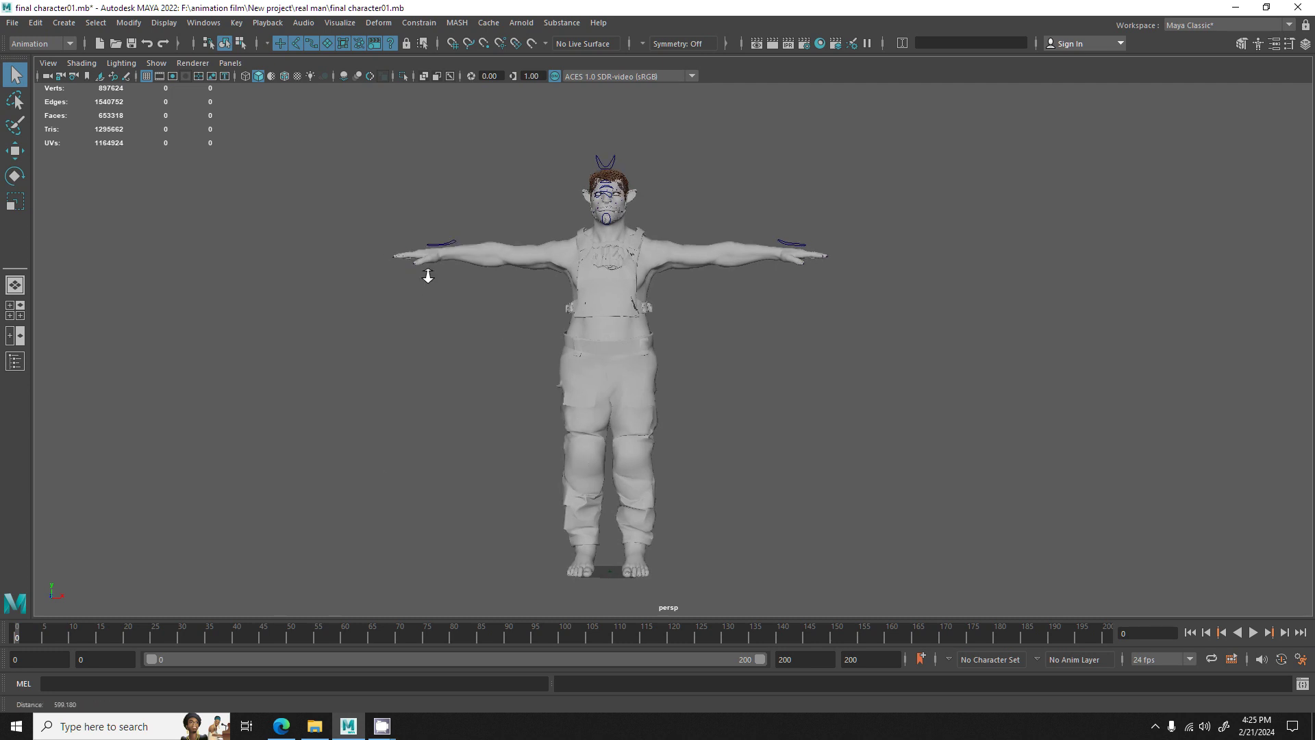
- Dolly in on the character's head and chest in the perspective viewport
mouse_move(426, 273)
right_mouse_down("alt")
mouse_move(682, 501)
mouse_move(446, 338)
right_mouse_up("alt")
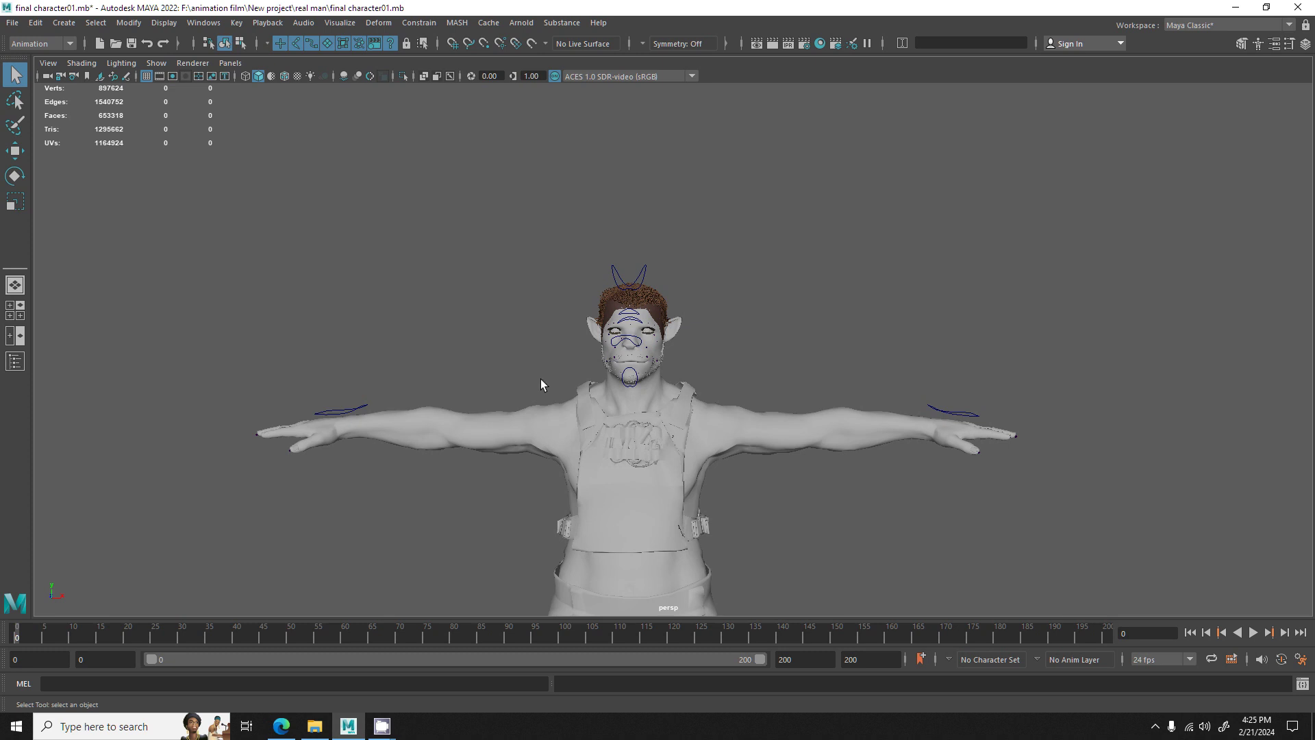
- Set the current time to frame 65 on the time slider
right_click(248, 627)
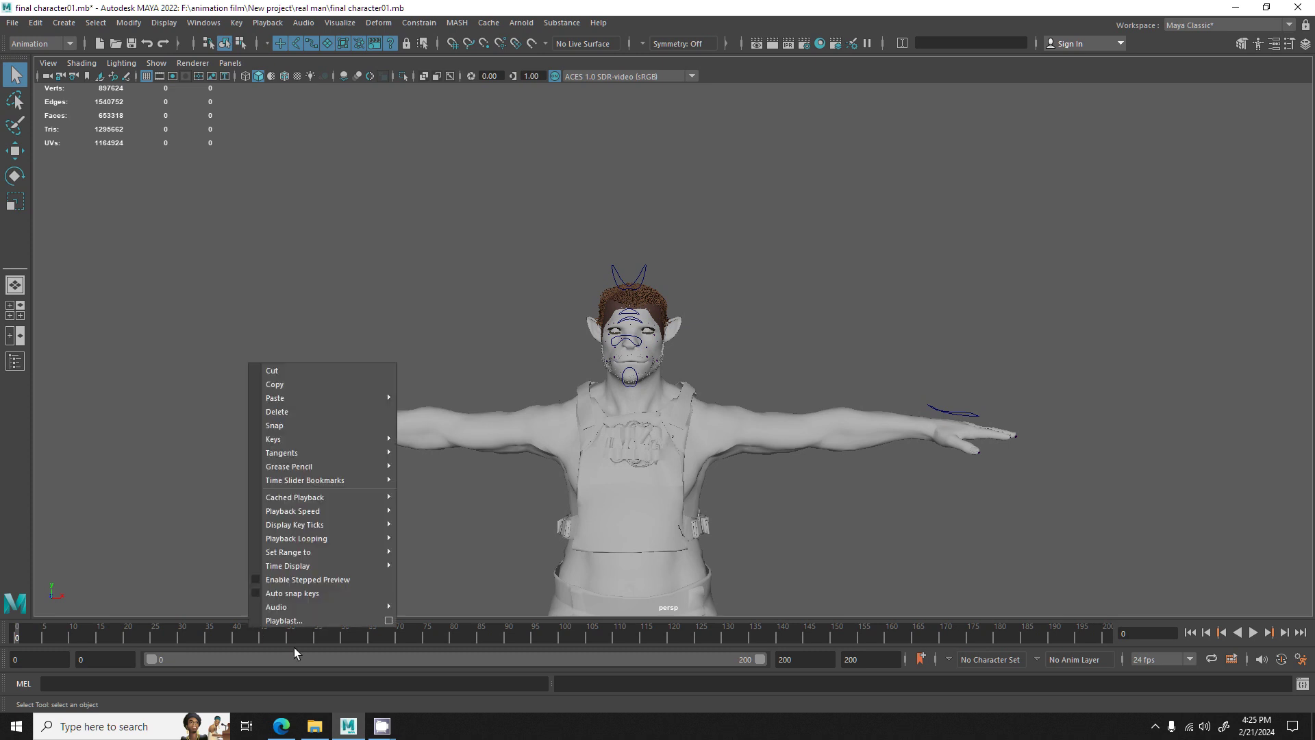
left_click(313, 638)
left_click(375, 640)
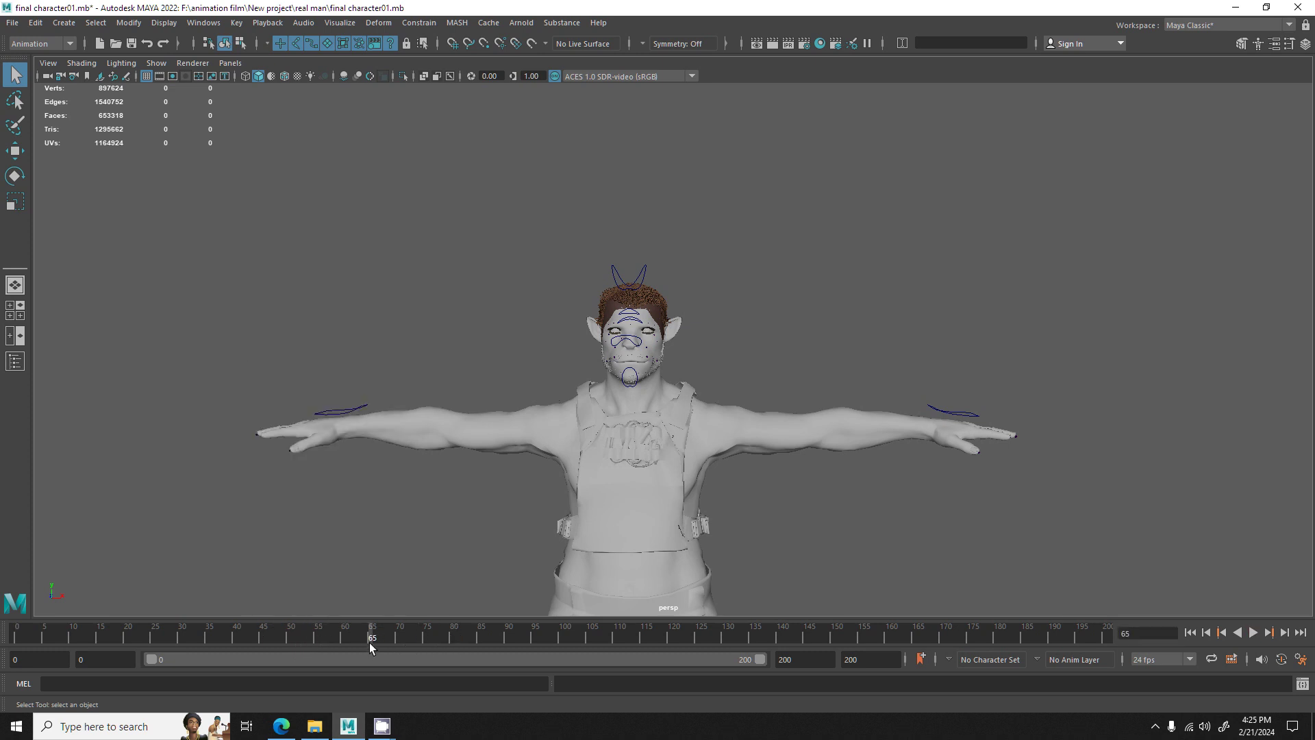
- Import Sequence 01.wav as scene audio through the time slider's Audio menu
right_click(384, 631)
mouse_move(462, 607)
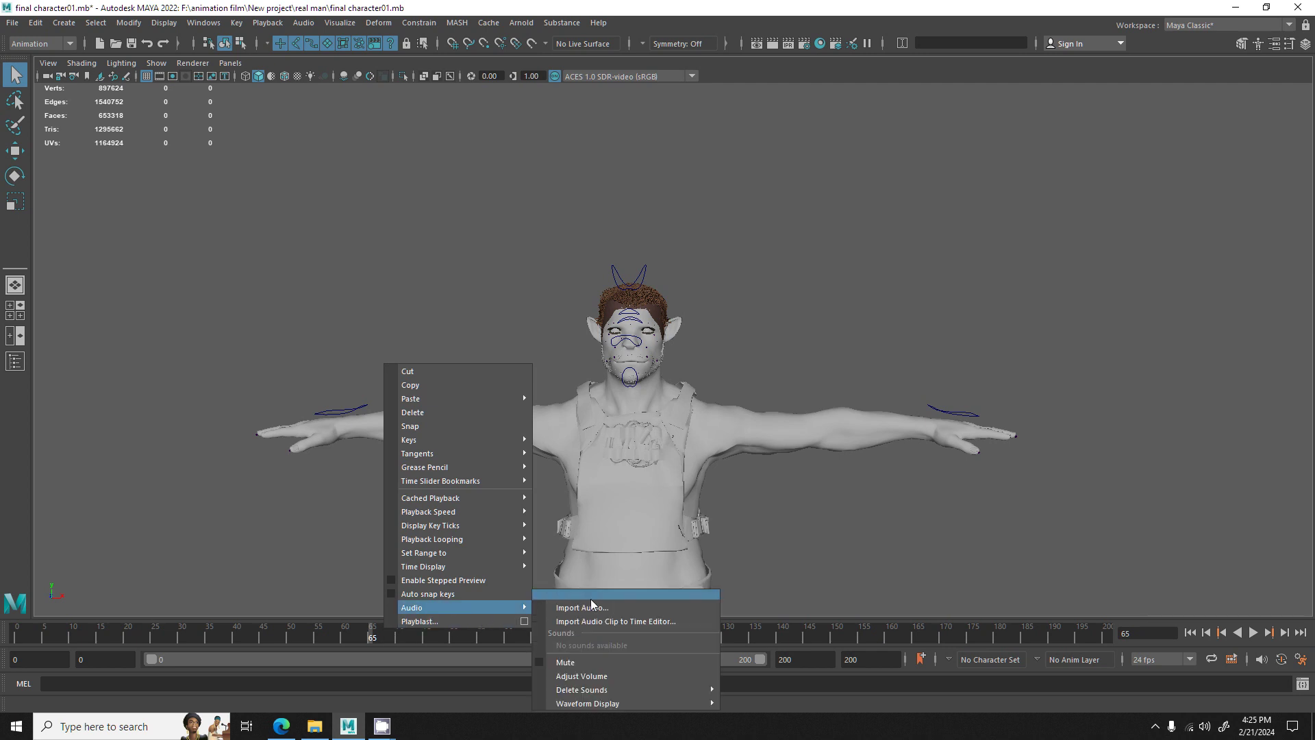
left_click(614, 609)
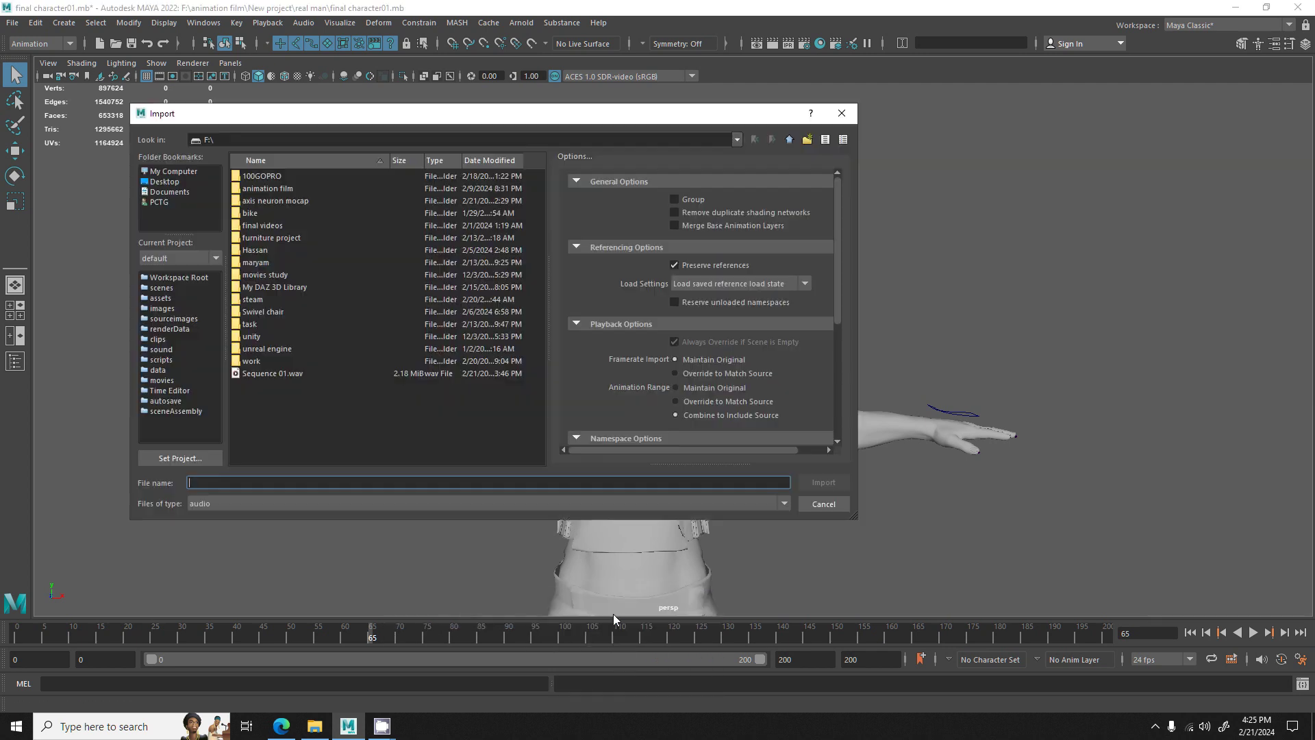
left_click(269, 376)
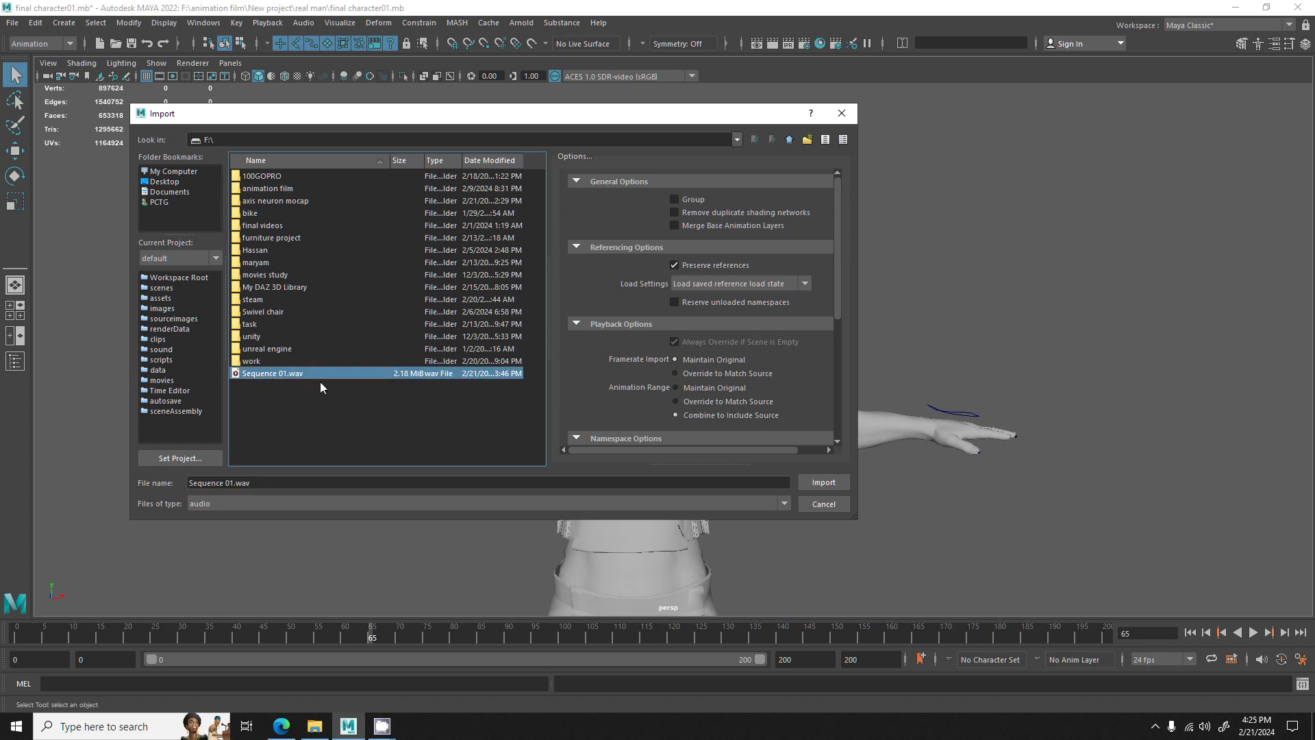
left_click(824, 483)
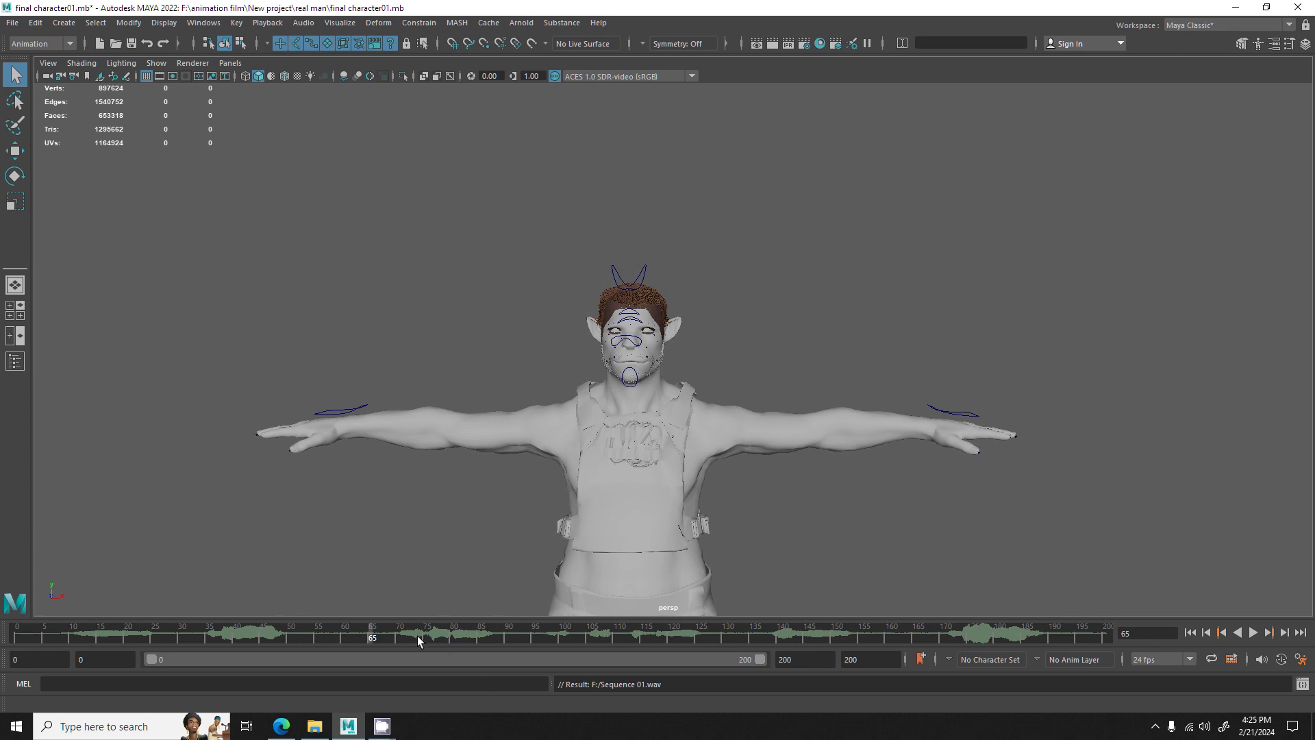
- Switch to the browser showing Maya Help's 'Play an audio file' page
left_click(281, 726)
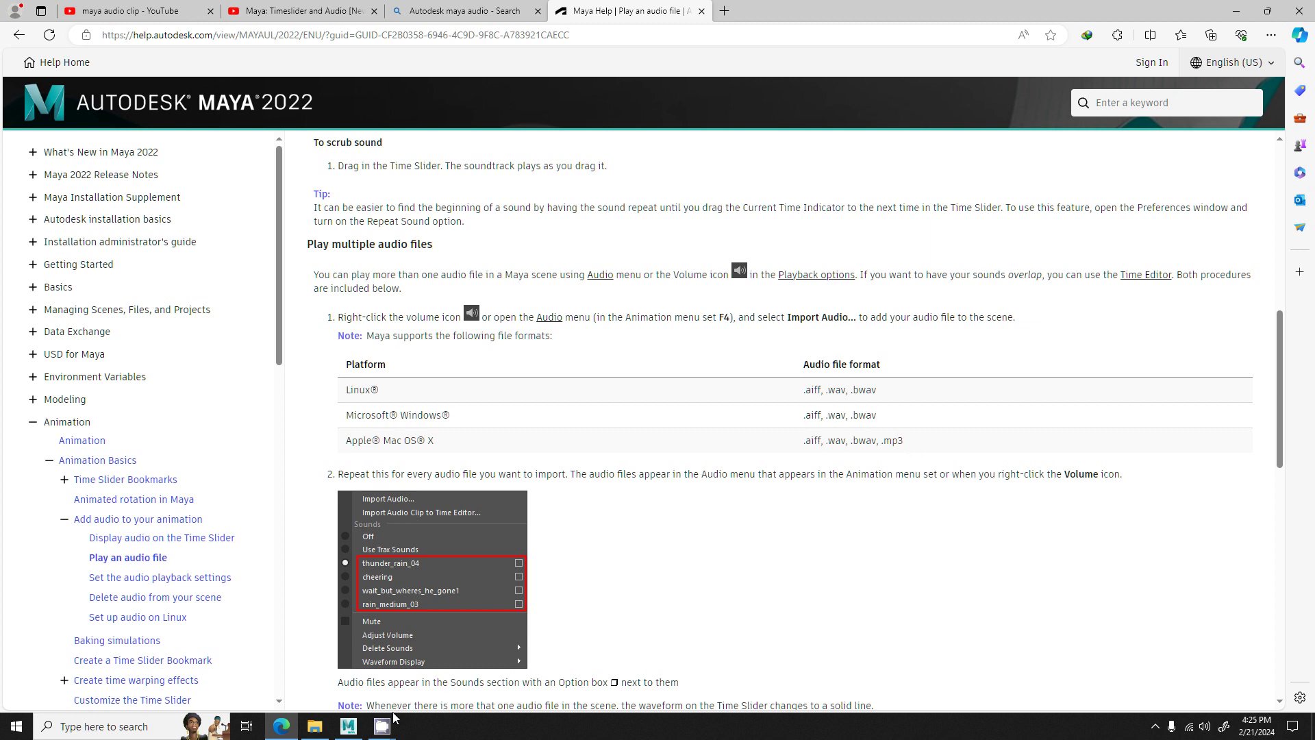
- Return to Maya and frame the whole character in the viewport
left_click(364, 735)
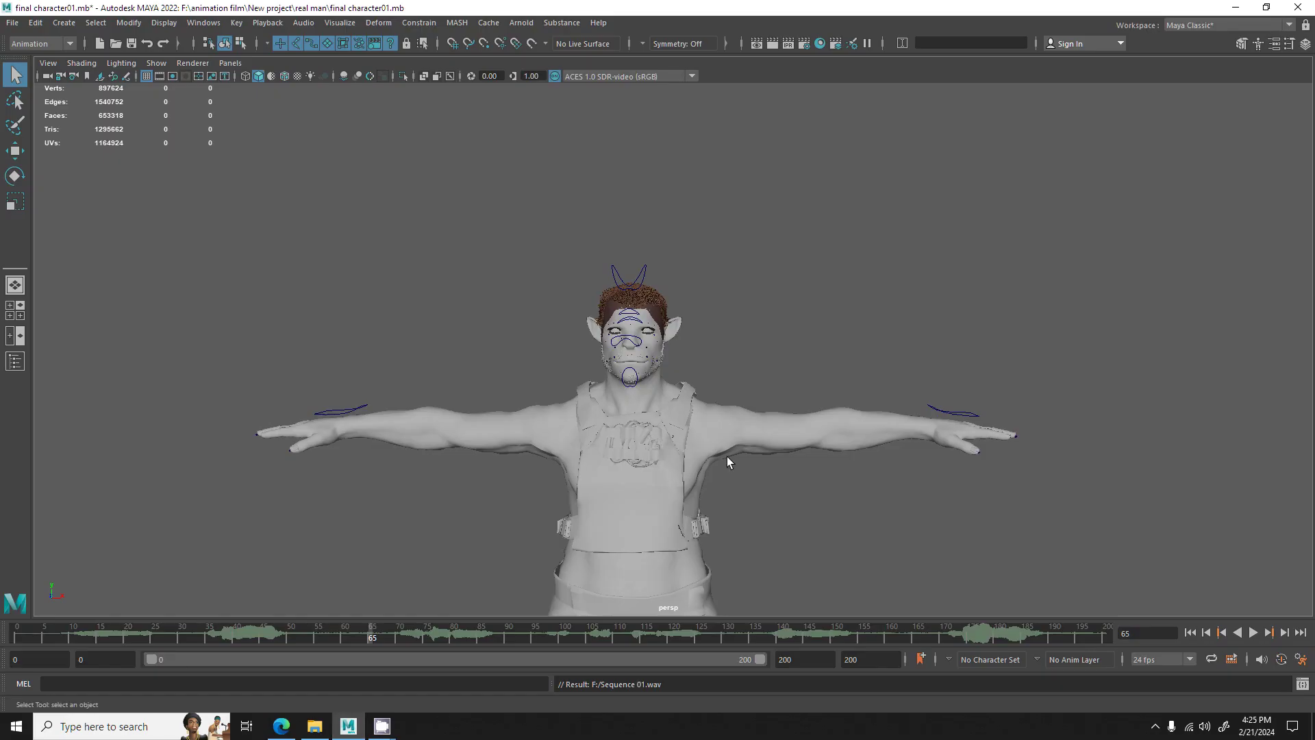
scroll(667, 568, "down", 3)
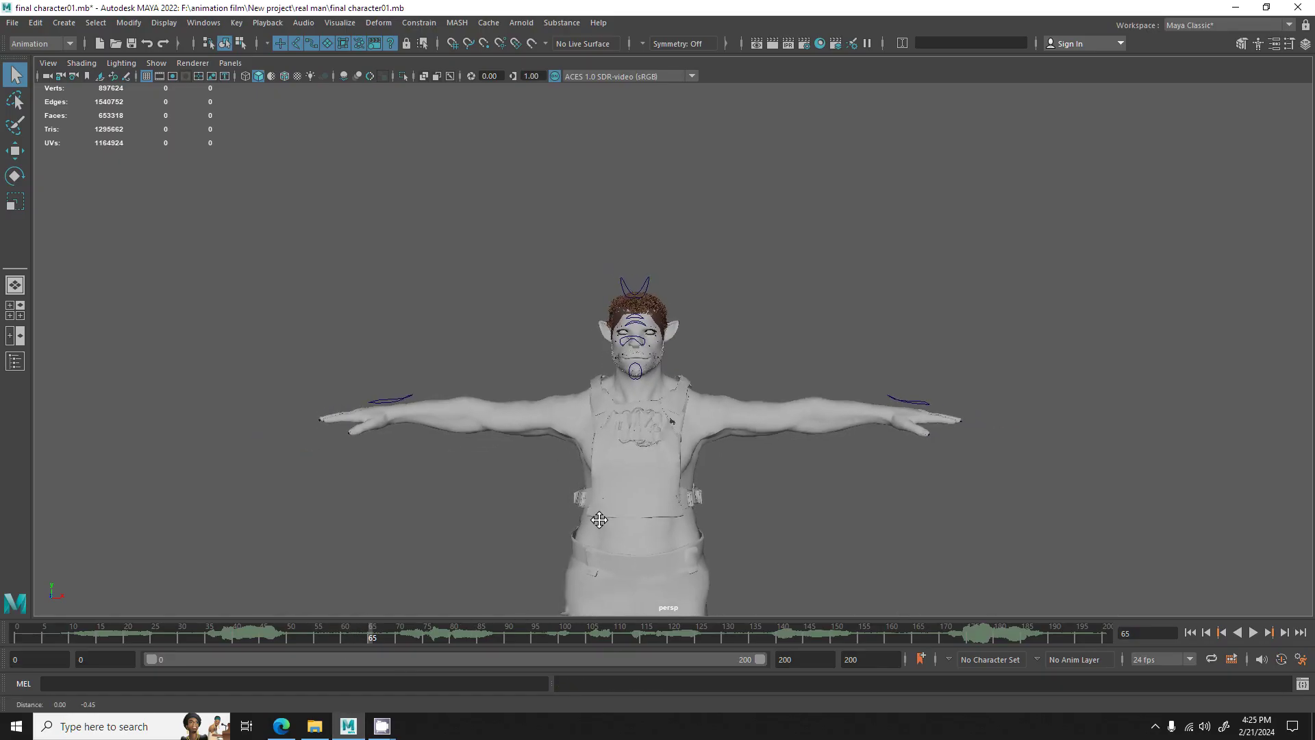
scroll(558, 461, "down", 2)
middle_click_drag(557, 461, 652, 424, "alt")
scroll(647, 442, "up", 1)
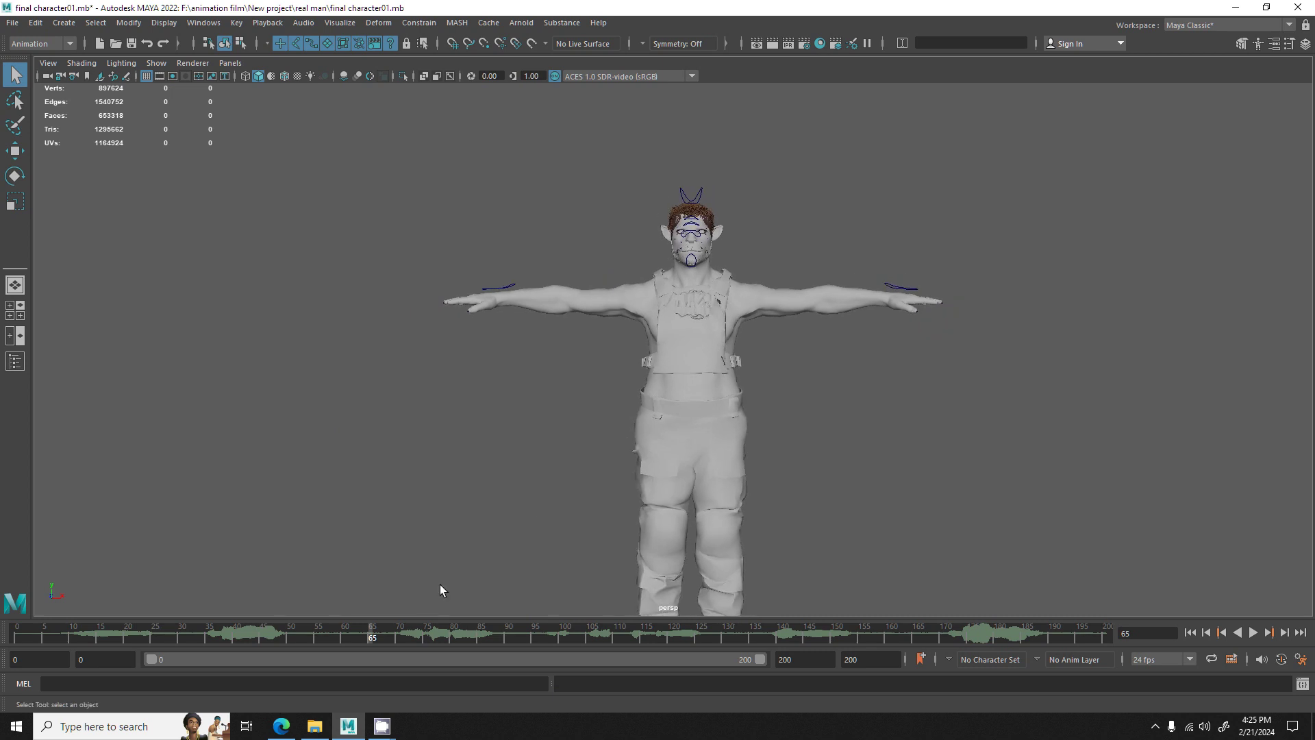
- Bring up the time slider's audio options listing audio1 as active
right_click(375, 639)
mouse_move(421, 532)
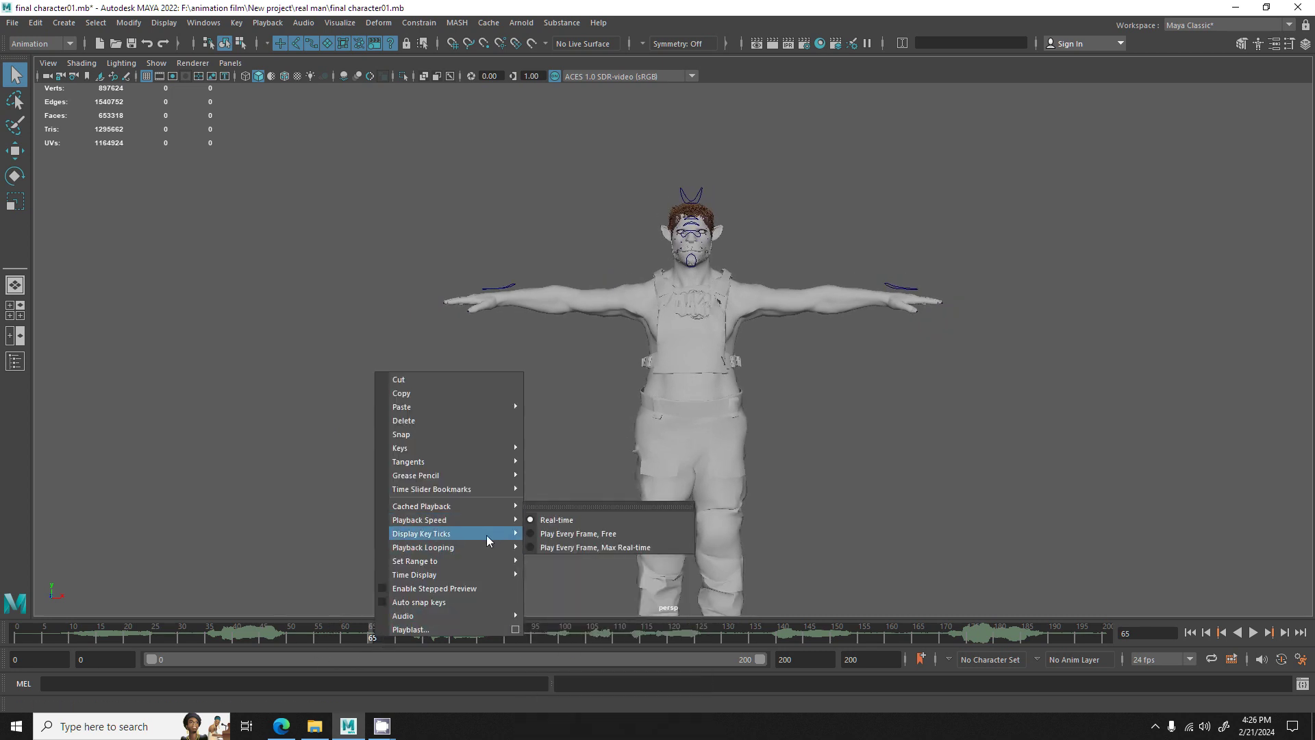
left_click(370, 633)
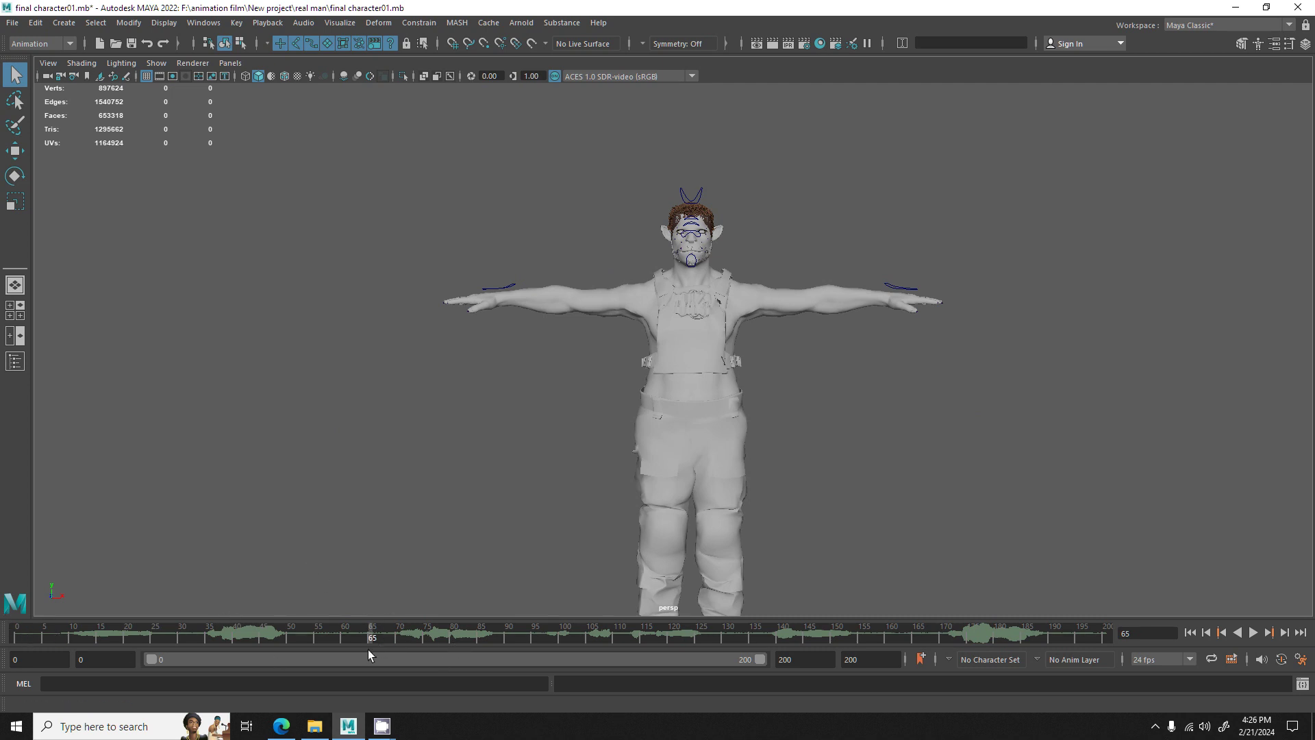
right_click(575, 641)
mouse_move(637, 617)
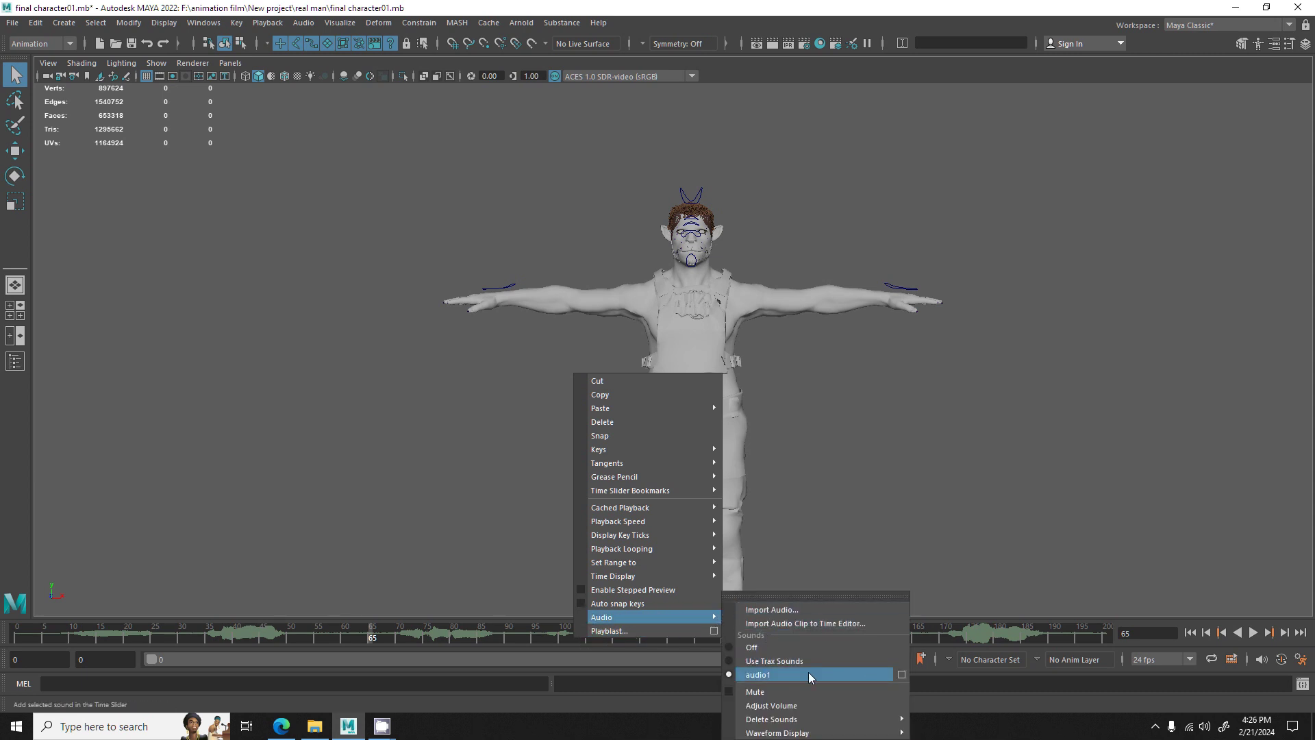
- Set audio1's Offset to 85, then reset it to 0 in the Attribute Editor
left_click(903, 675)
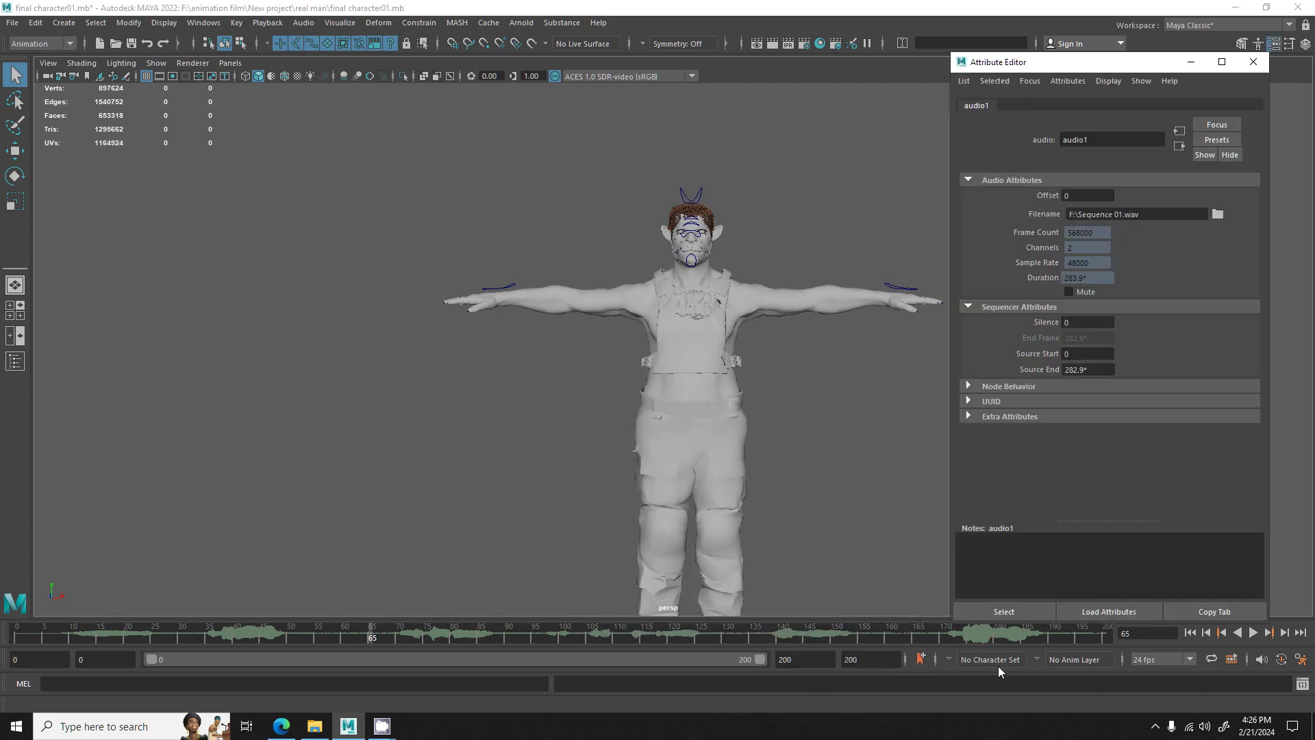
double_click(1075, 198)
type("85")
key("Return")
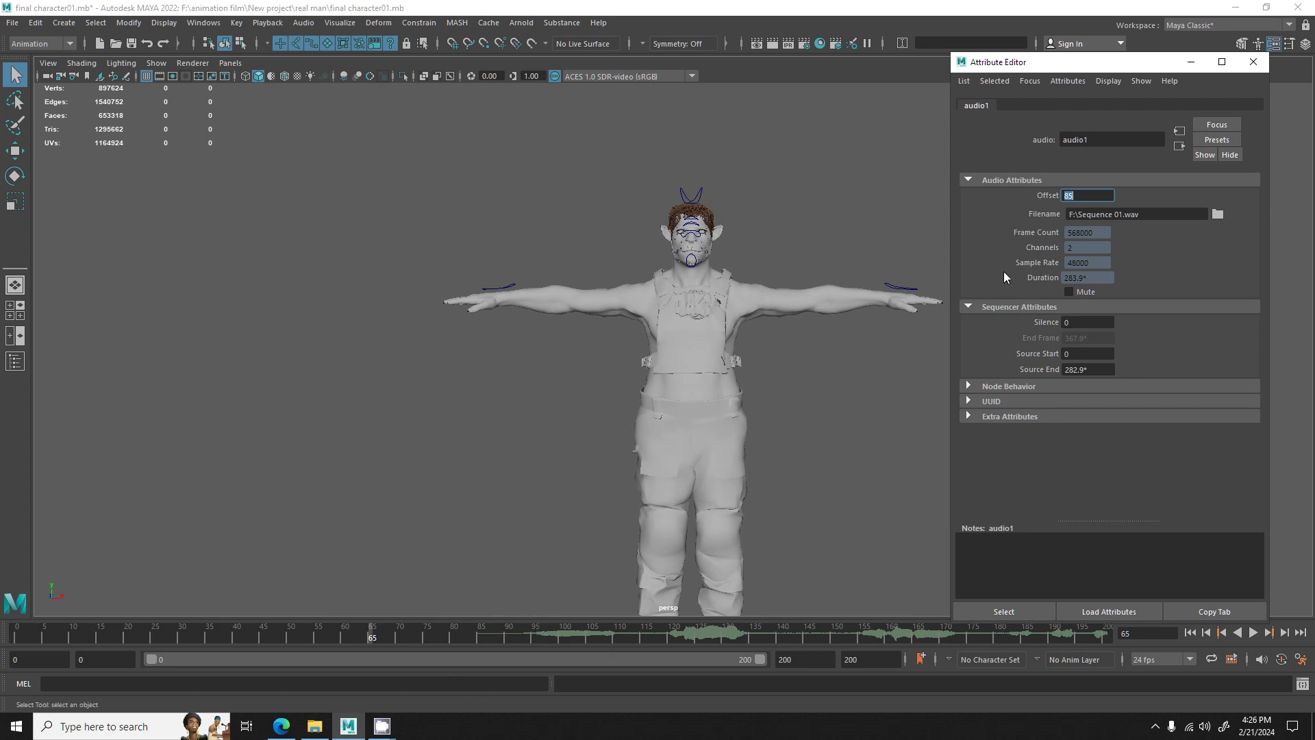
type("0")
key("Return")
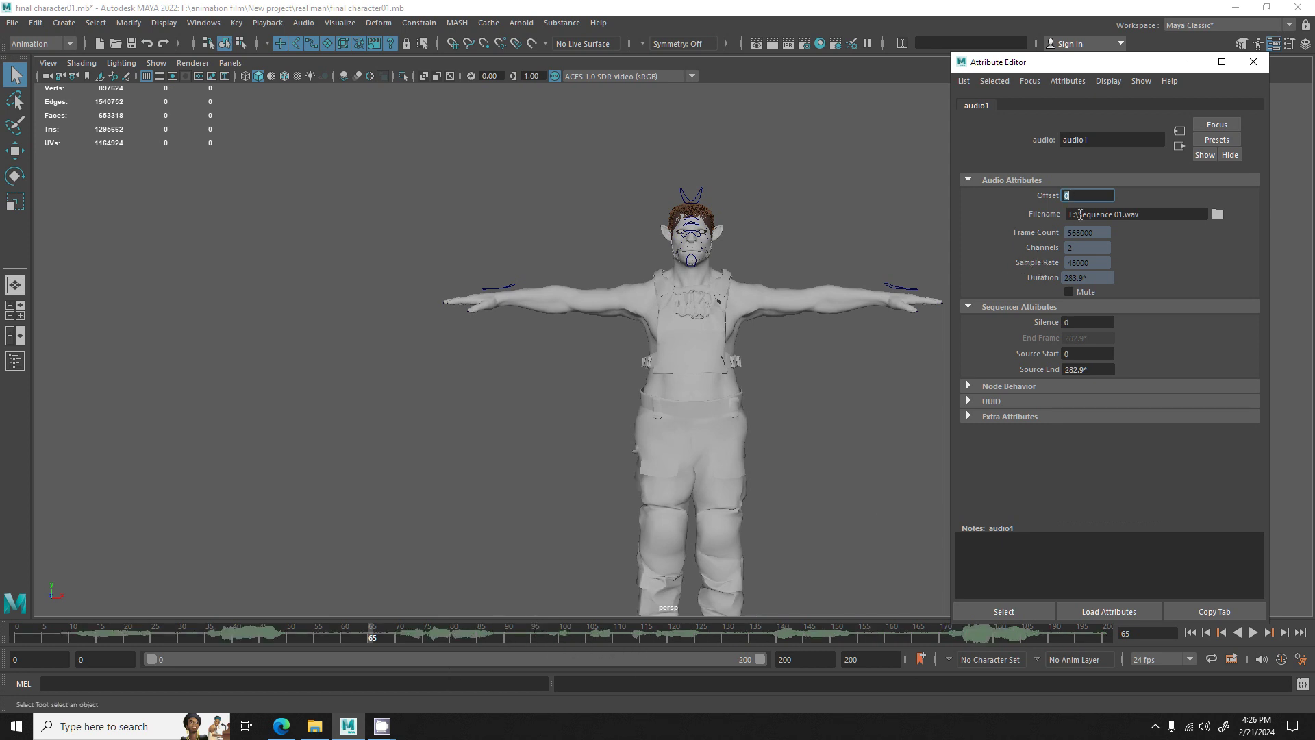
left_click(1258, 66)
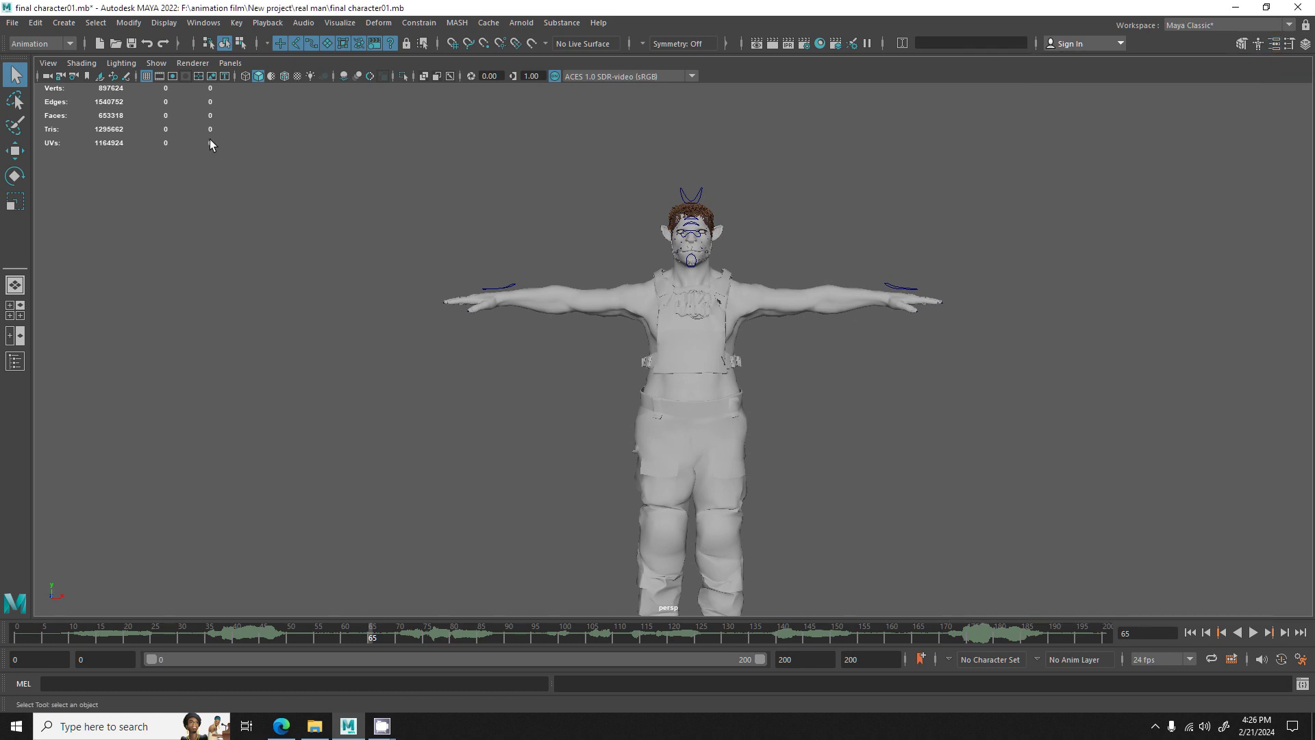
- Nudge the audio1 clip later on the Soundtrack in the Trax Editor
left_click(203, 26)
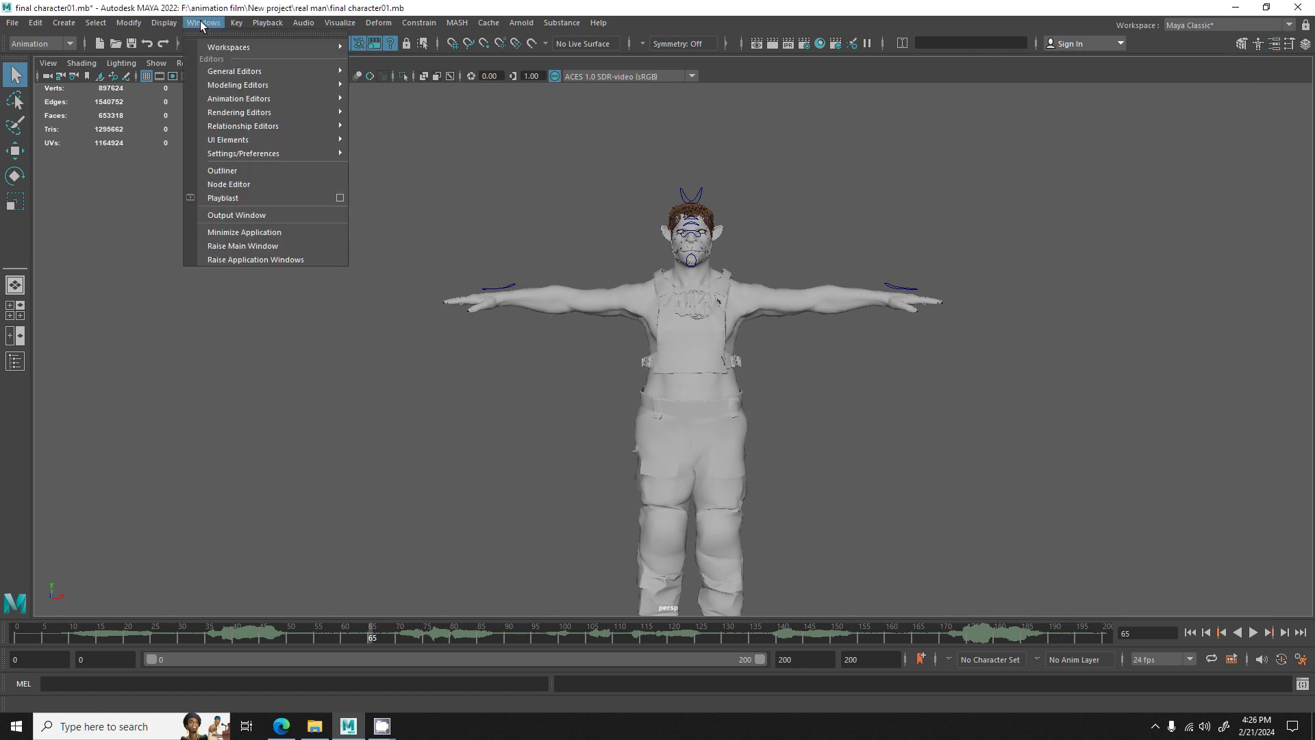
mouse_move(239, 98)
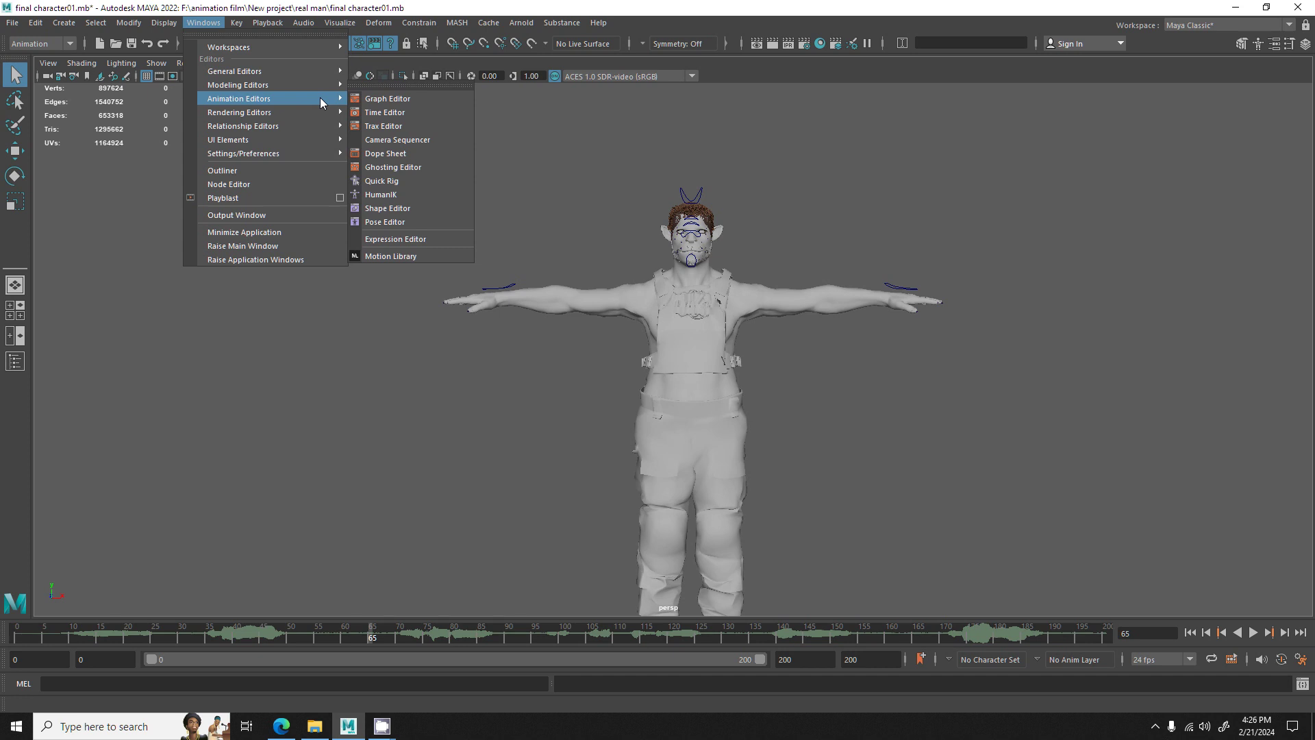
left_click(407, 128)
mouse_move(483, 127)
left_mouse_down()
mouse_move(791, 280)
mouse_move(768, 273)
left_mouse_up()
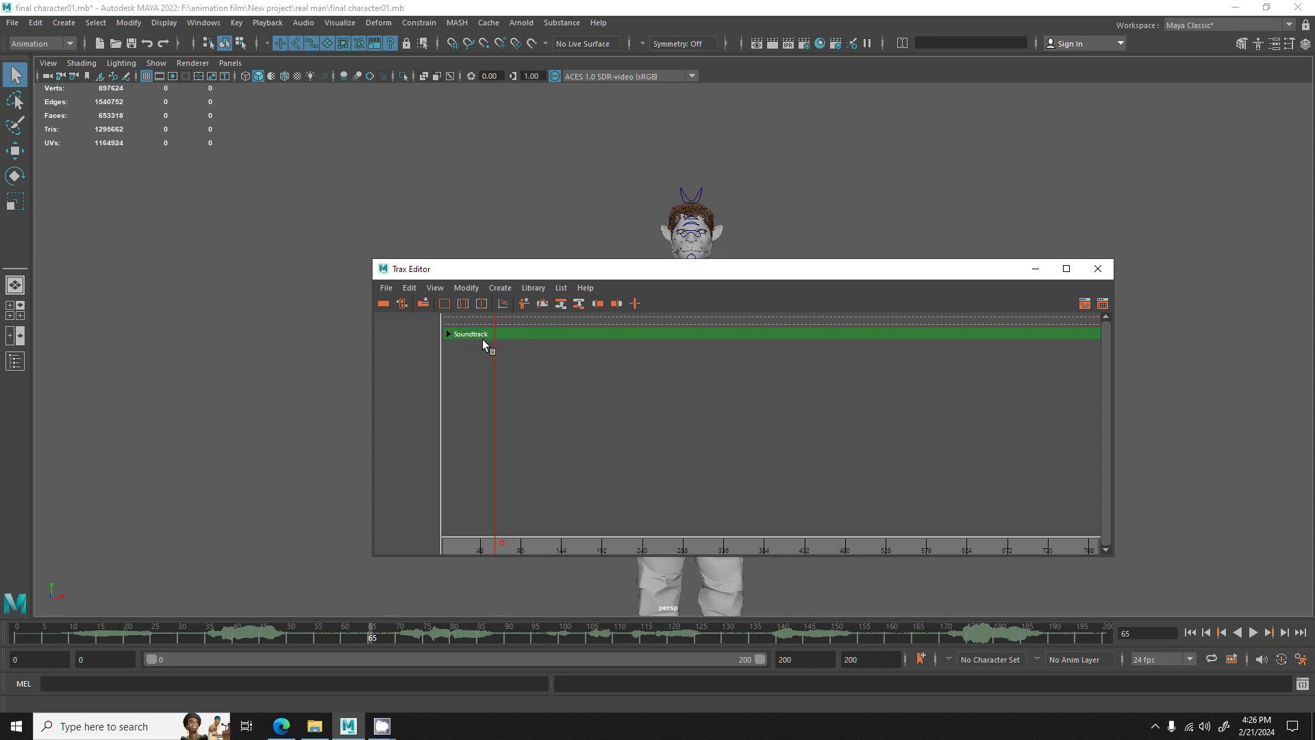
left_click(449, 334)
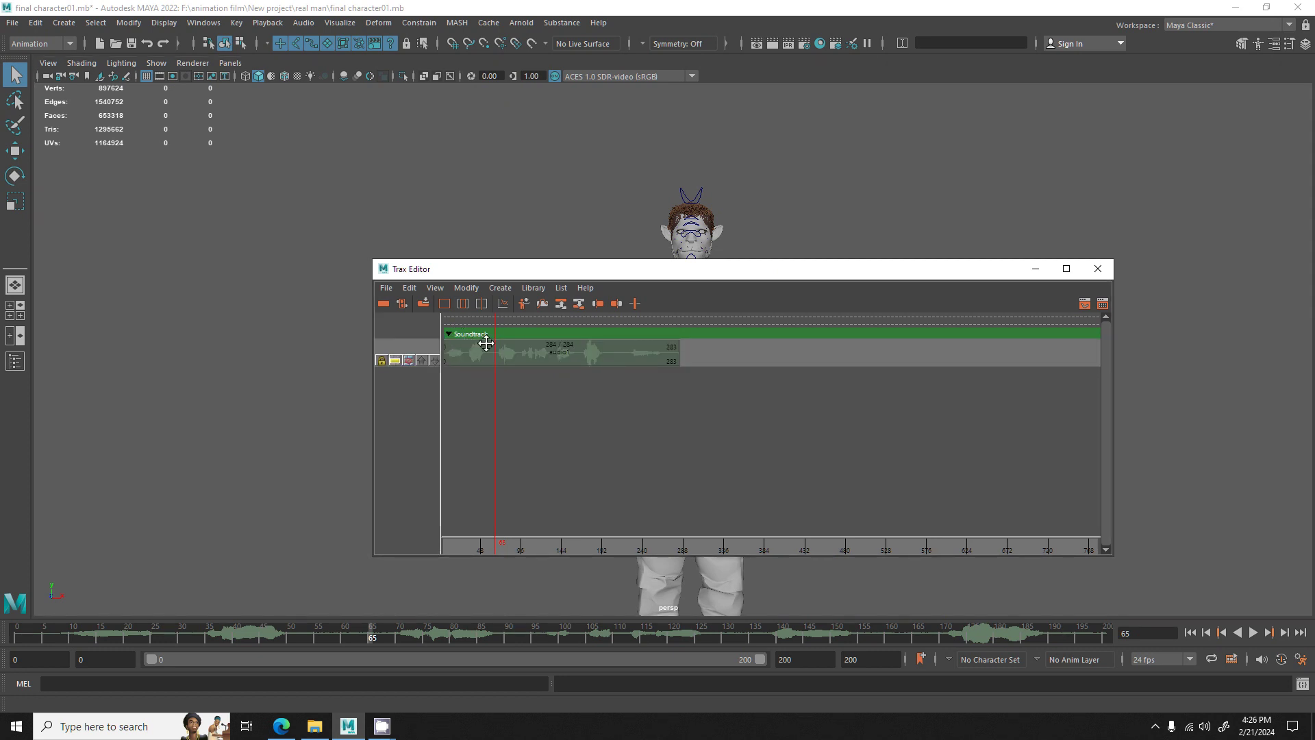
mouse_move(479, 350)
left_mouse_down()
mouse_move(598, 356)
mouse_move(499, 359)
mouse_move(562, 370)
mouse_move(483, 372)
left_mouse_up()
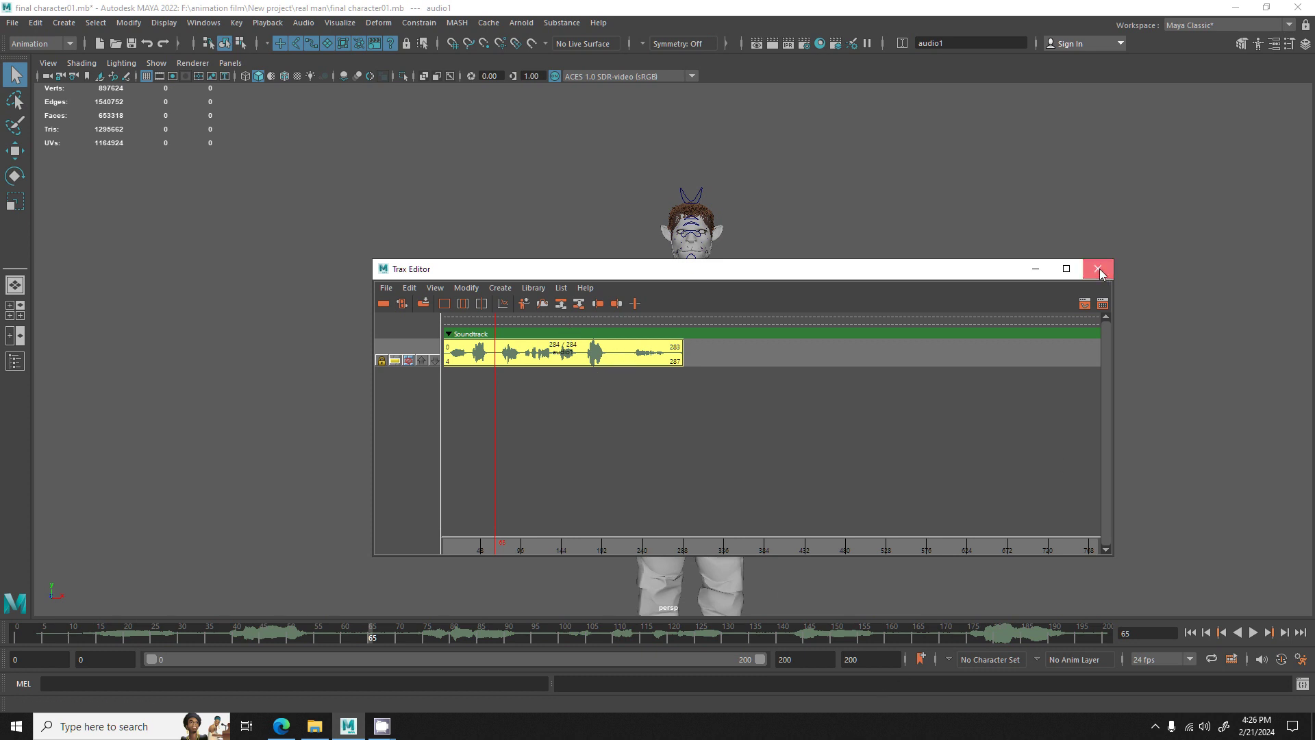
left_click(1098, 268)
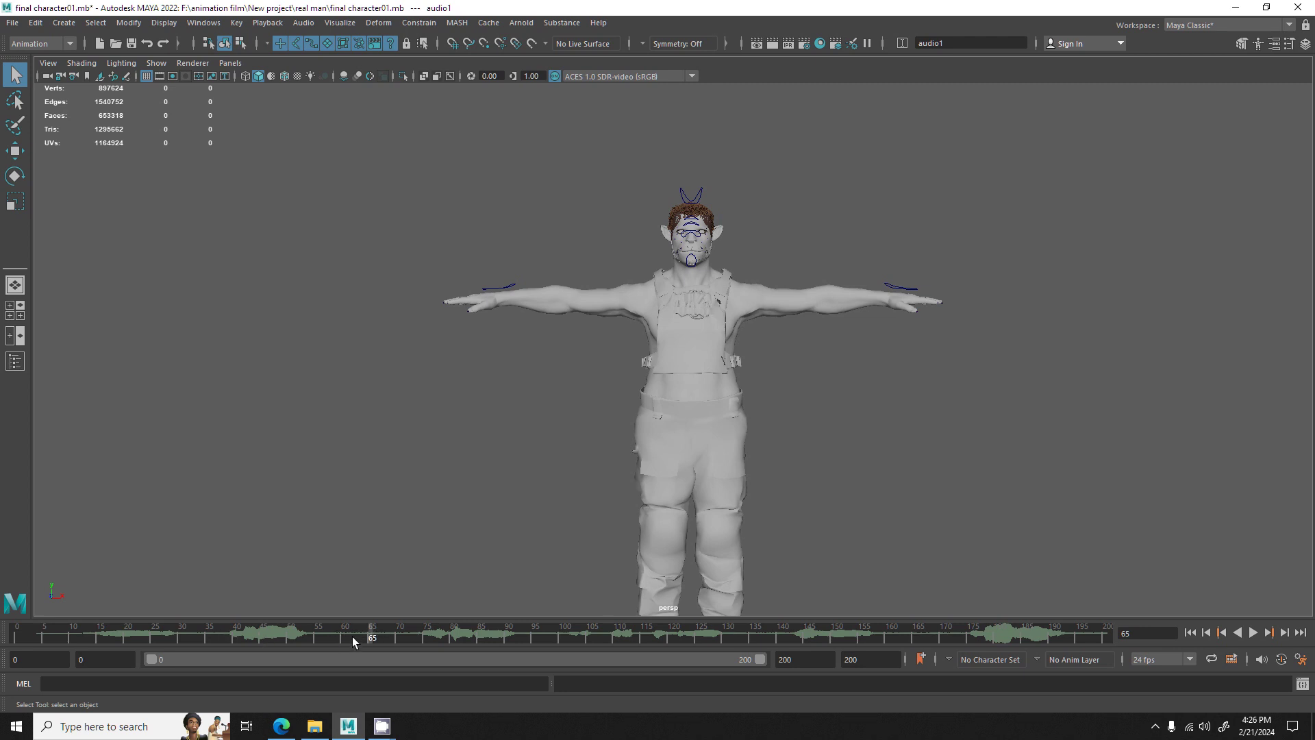
- Set Play Every Frame, Max Real-time, preview the scene with audio, and rewind to start
right_click(352, 640)
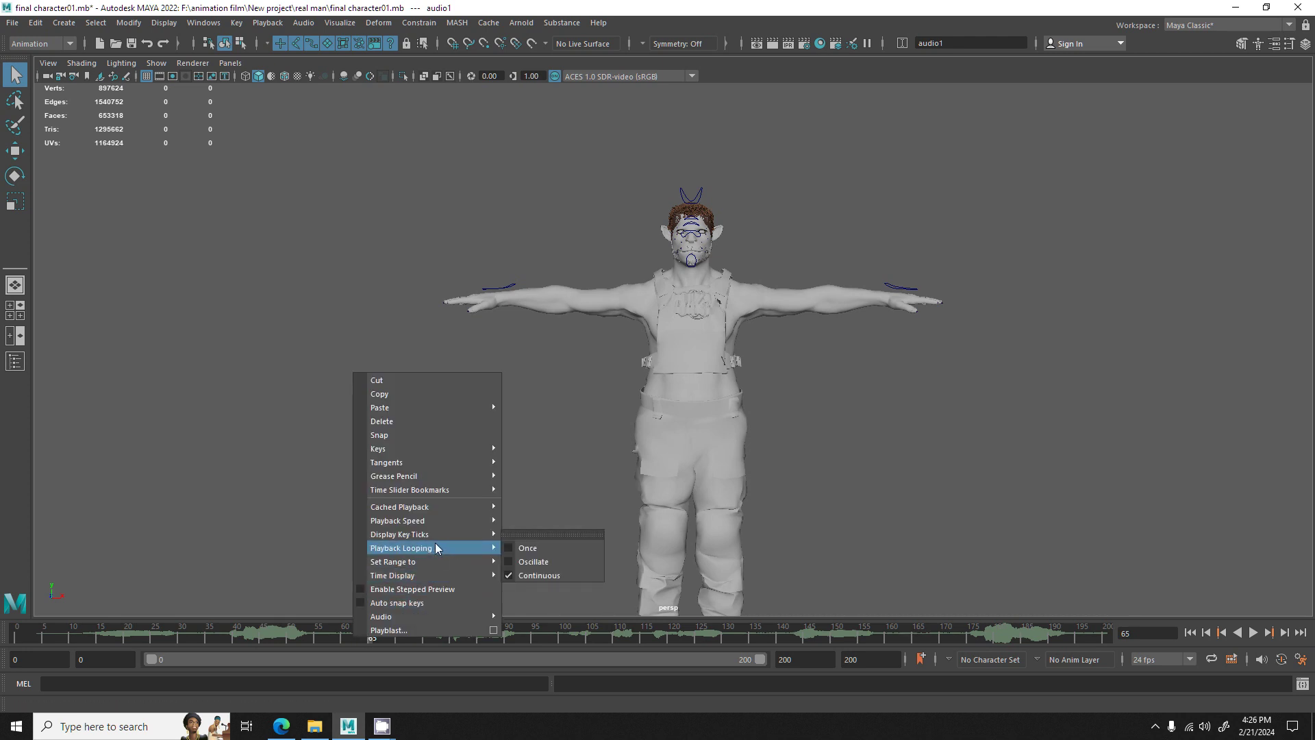
mouse_move(398, 519)
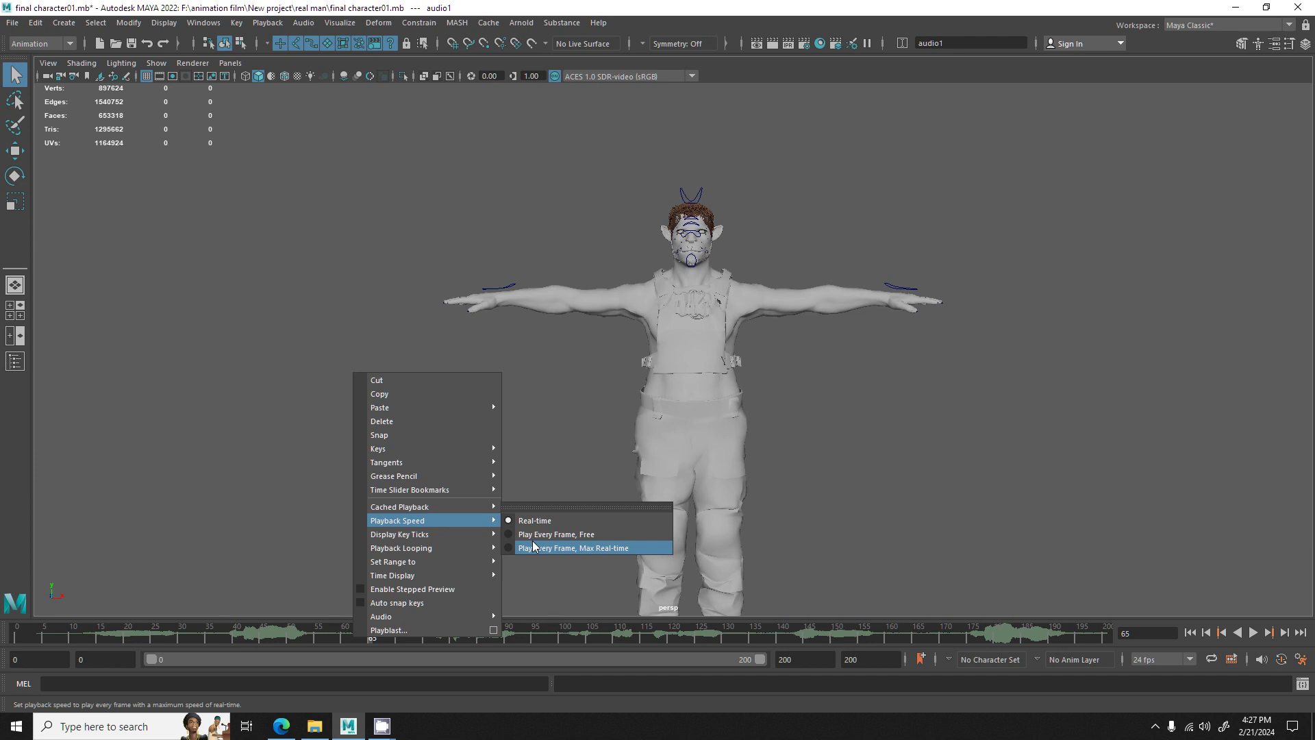
left_click(534, 547)
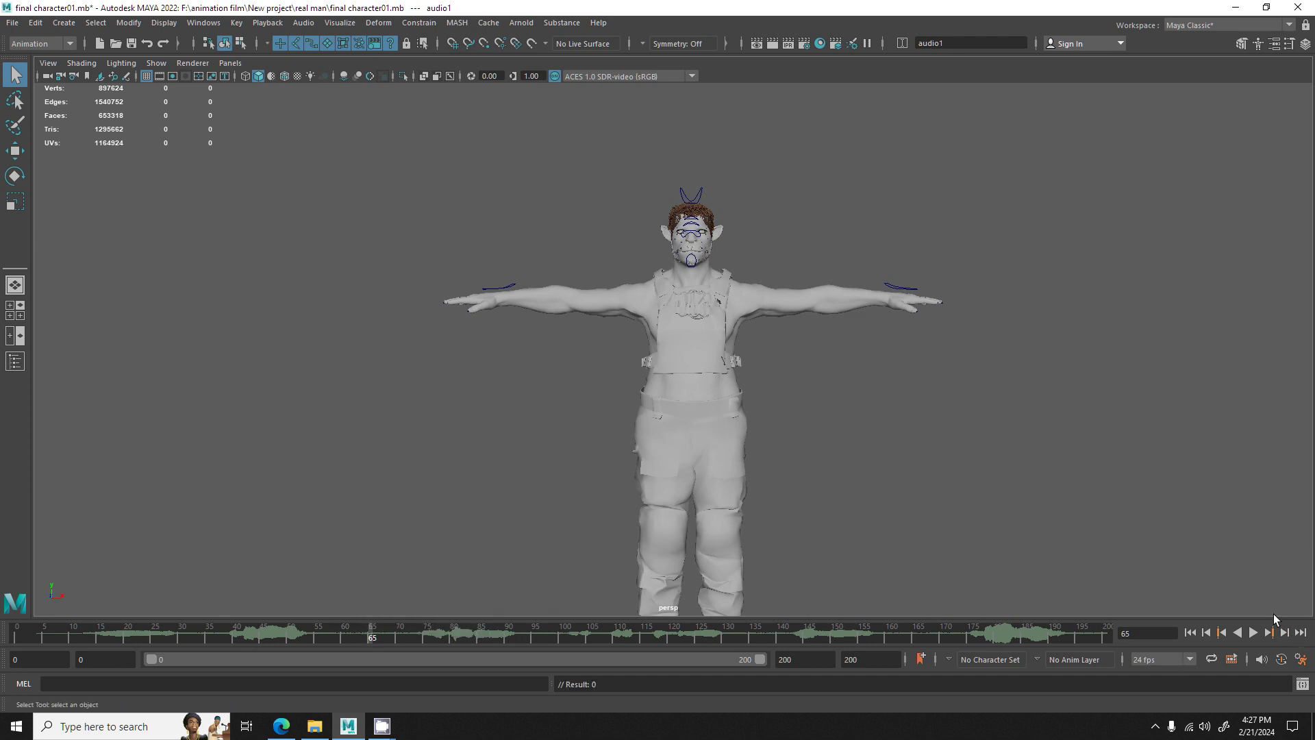
left_click(1253, 633)
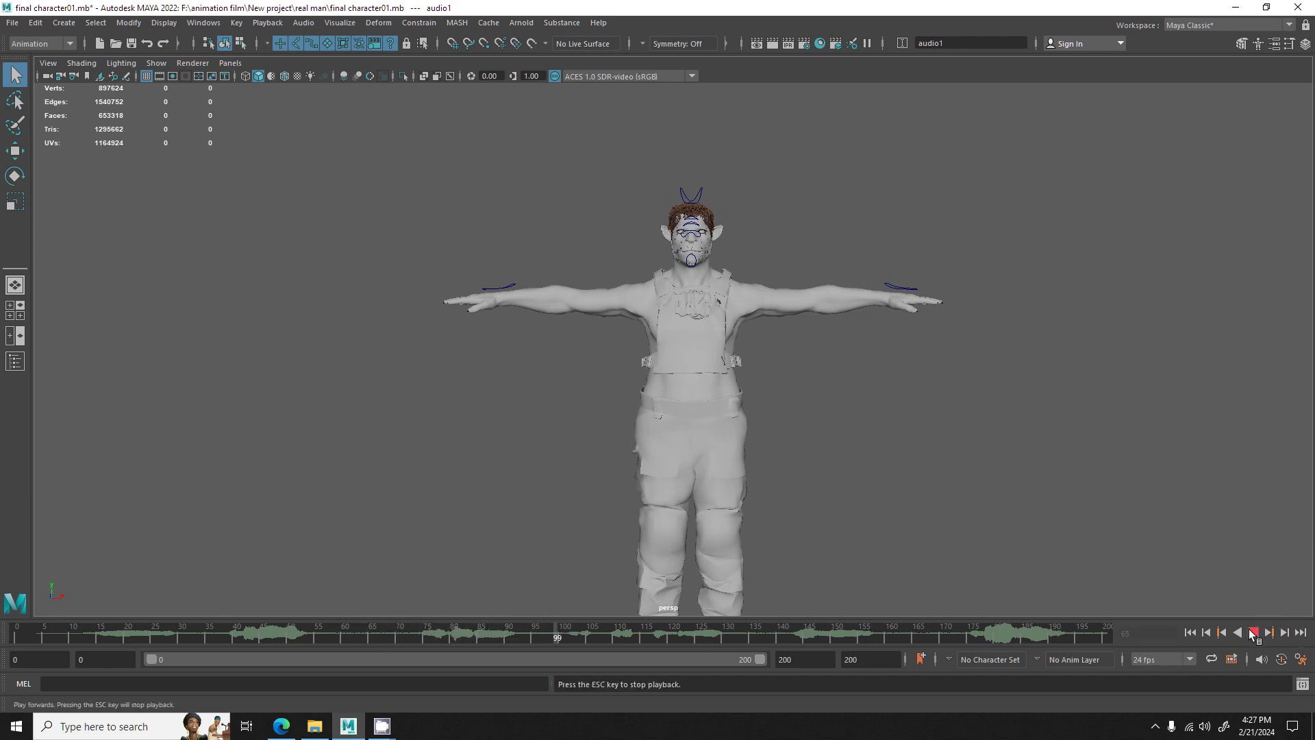
key("Escape")
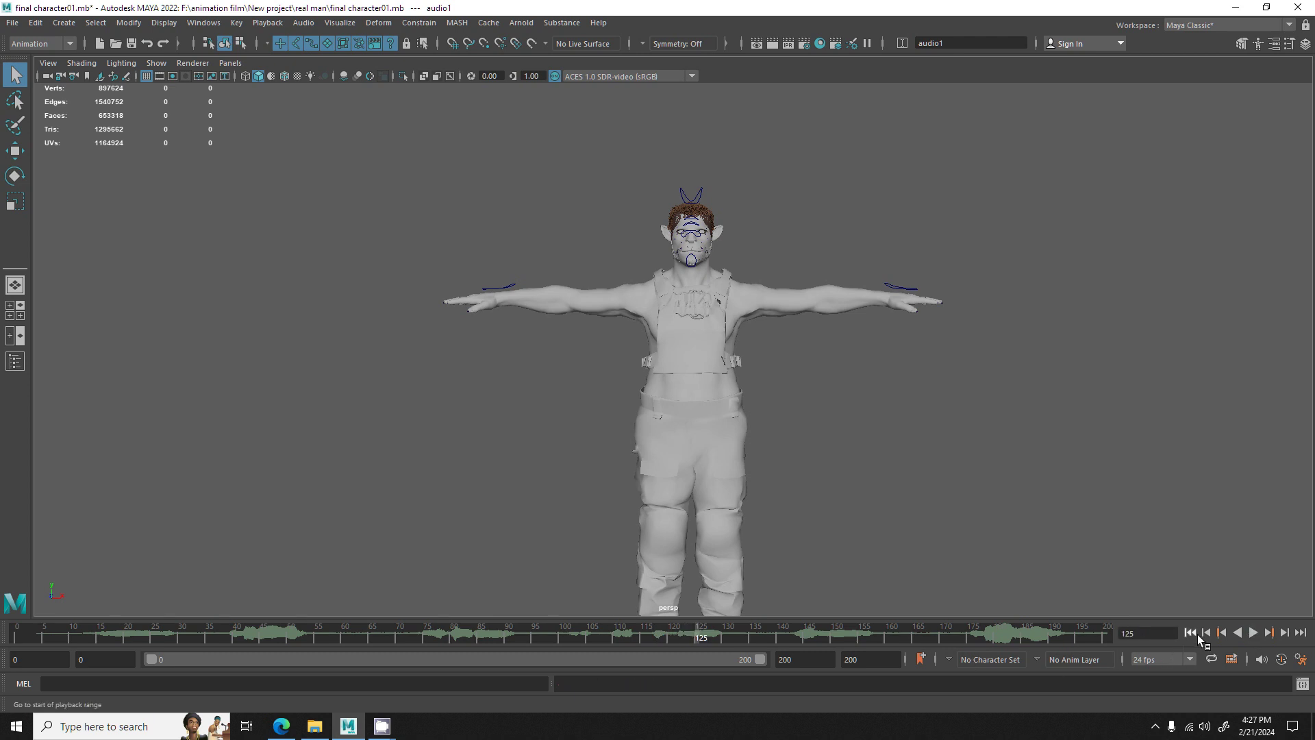
left_click(1197, 635)
right_click(320, 639)
mouse_move(364, 518)
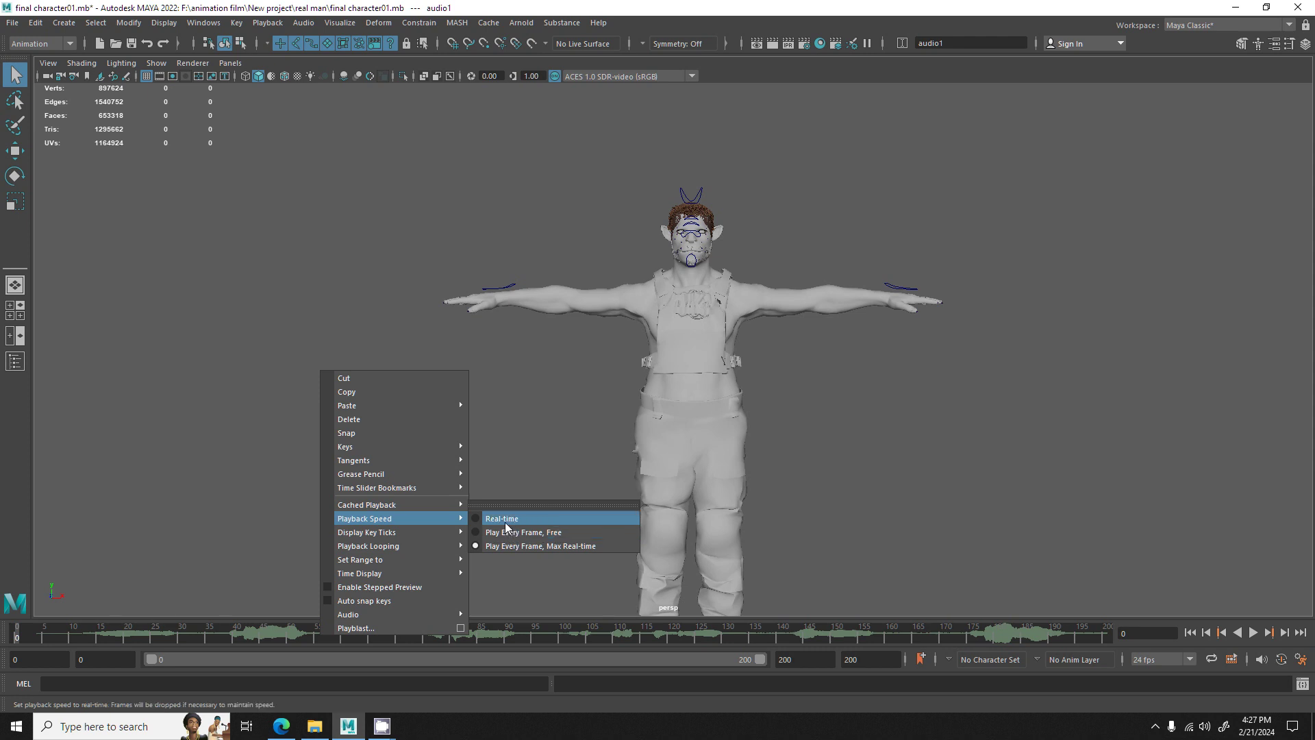
- Switch playback speed to Real-time, play and stop the scene, then rewind to start
left_click(537, 561)
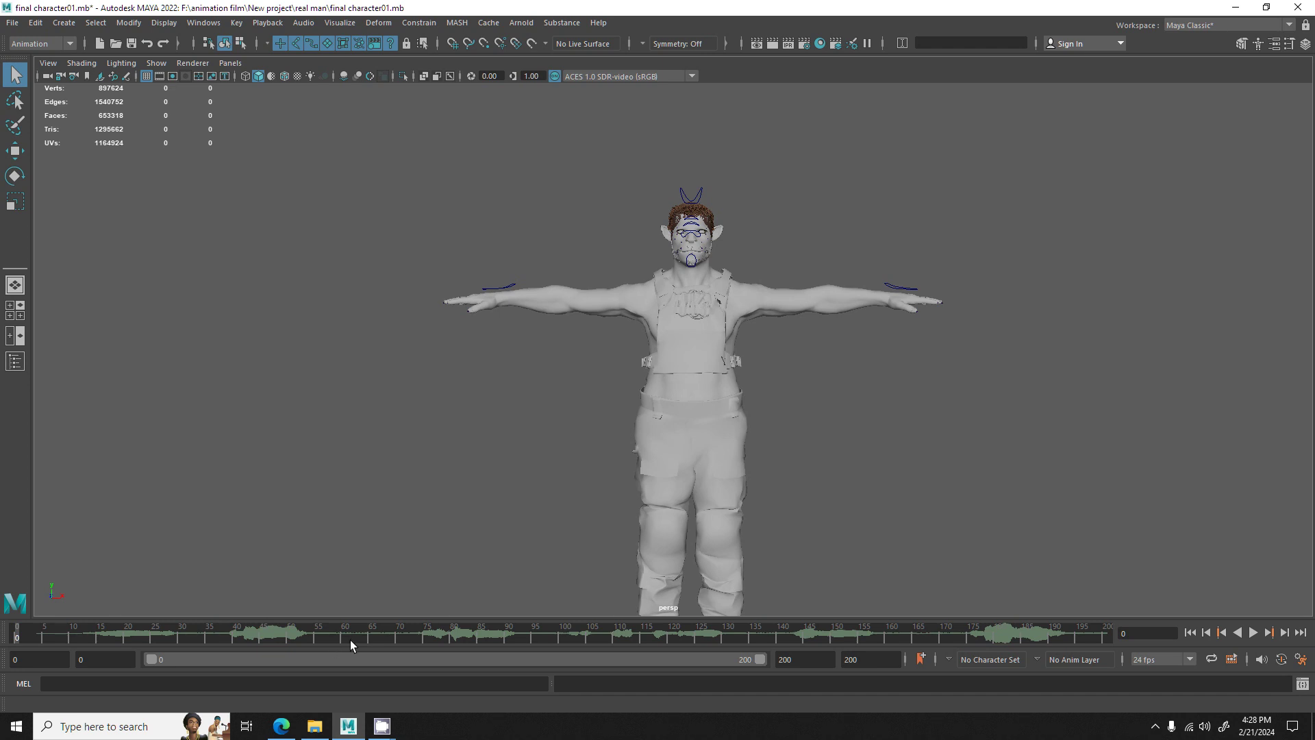
right_click(351, 640)
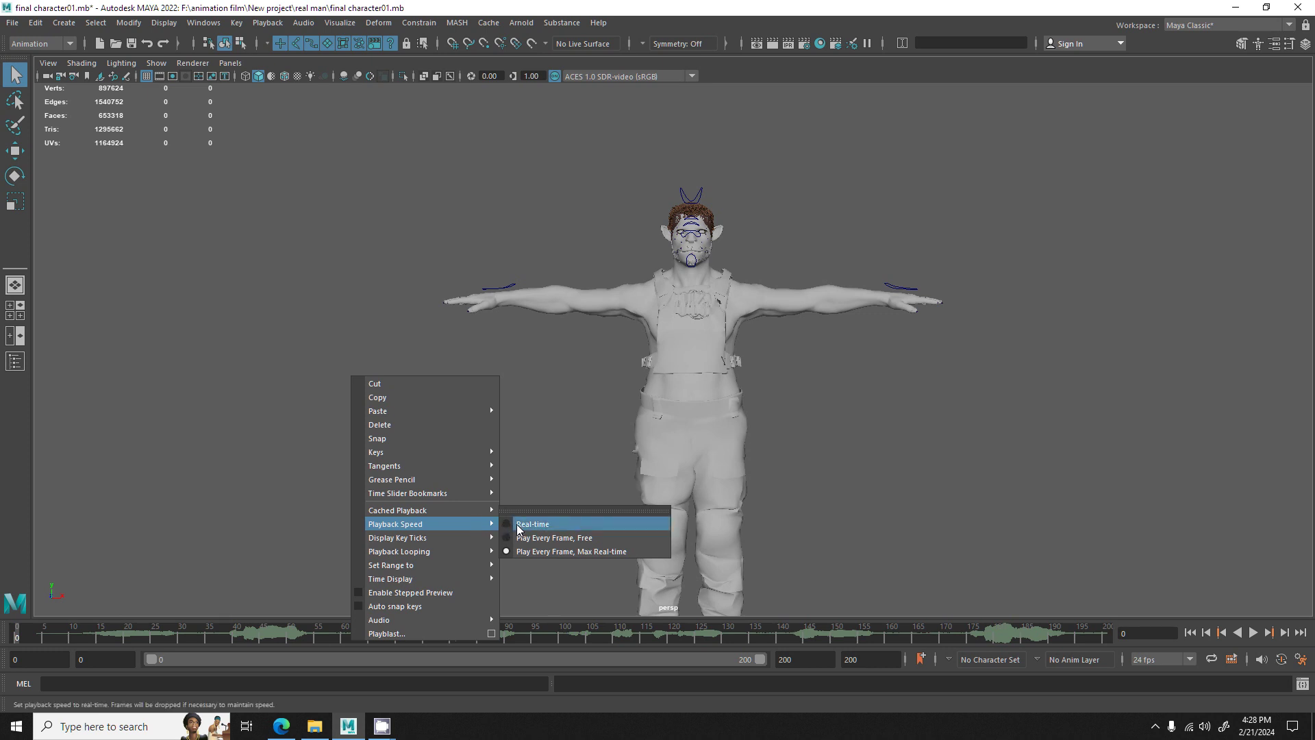
left_click(518, 526)
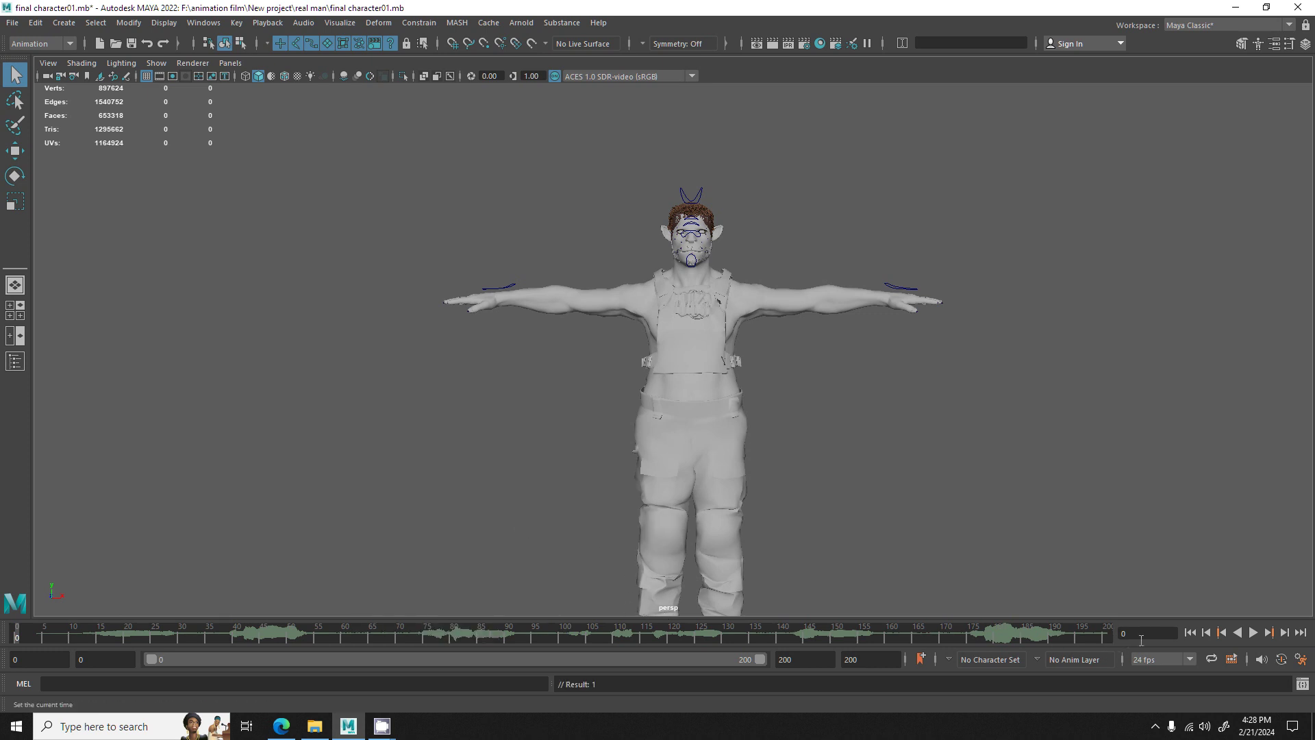
left_click(1252, 633)
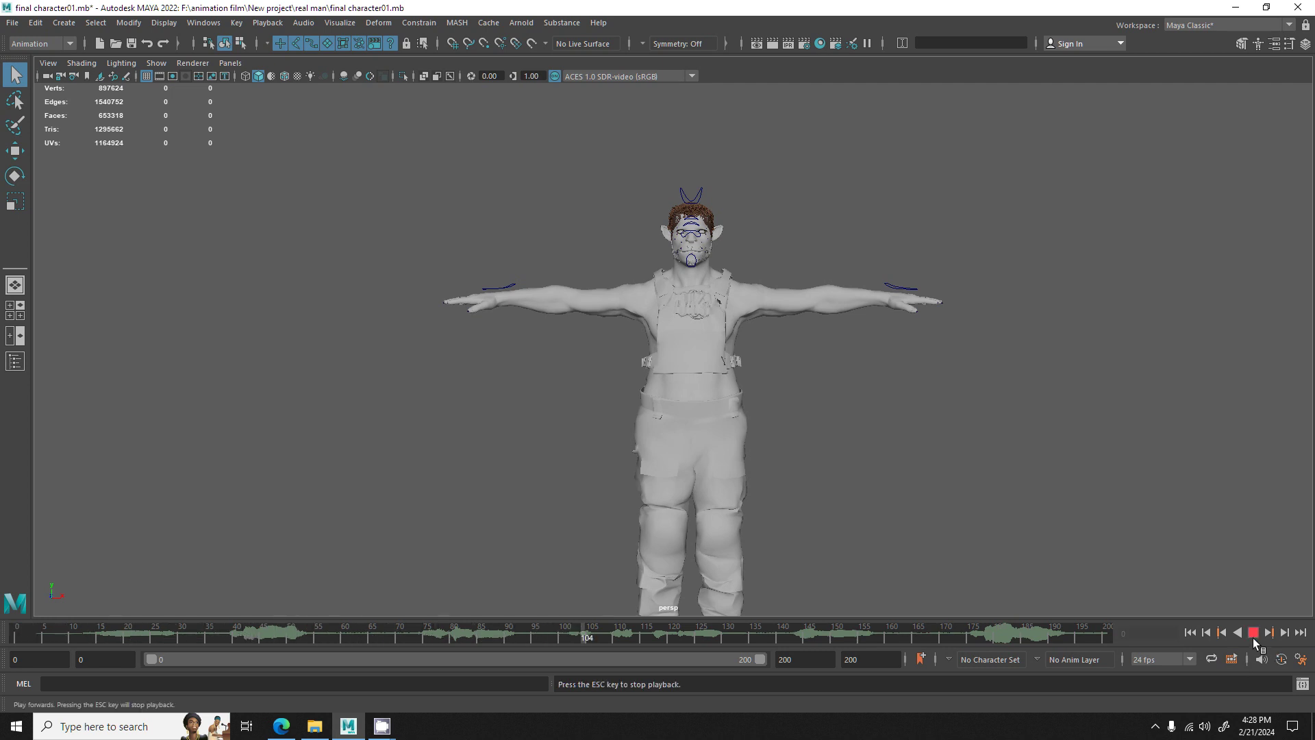
left_click(1252, 631)
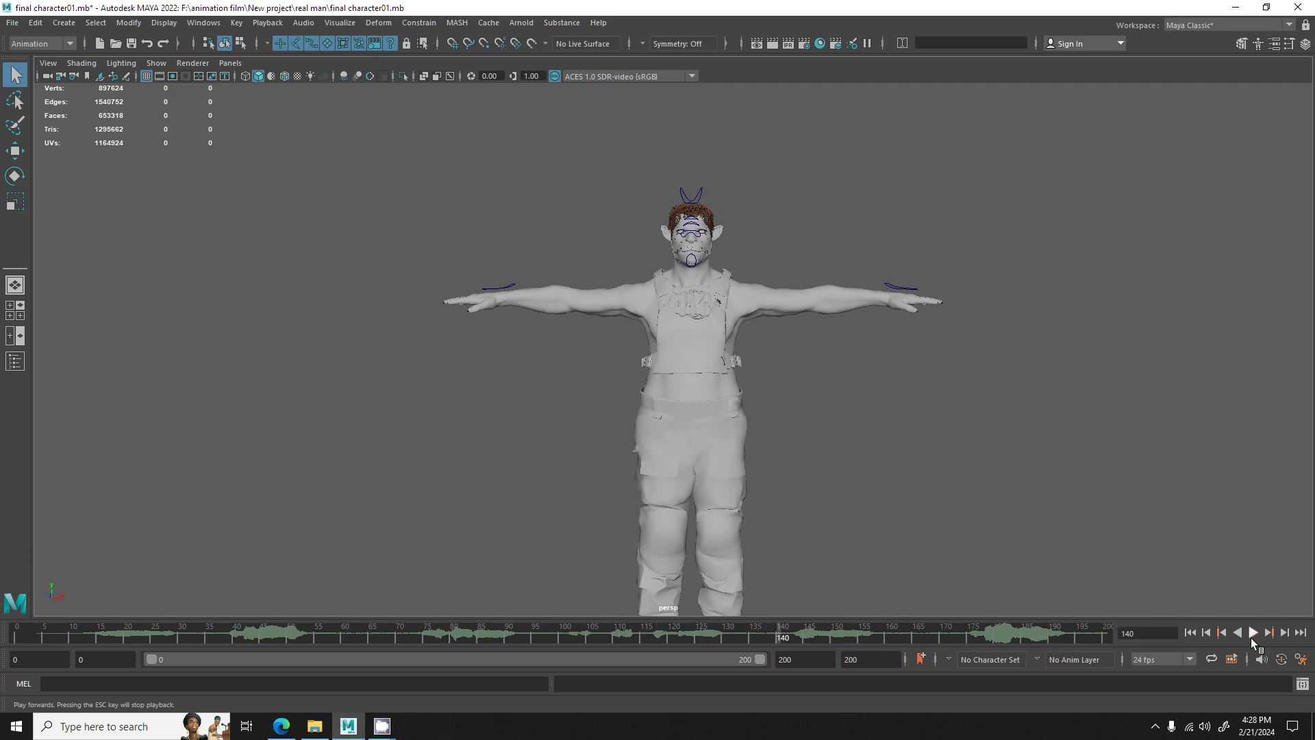
left_click(1193, 633)
- Highlight frames 72–93 on the time slider and make the timeline taller
left_click_drag(416, 631, 515, 644)
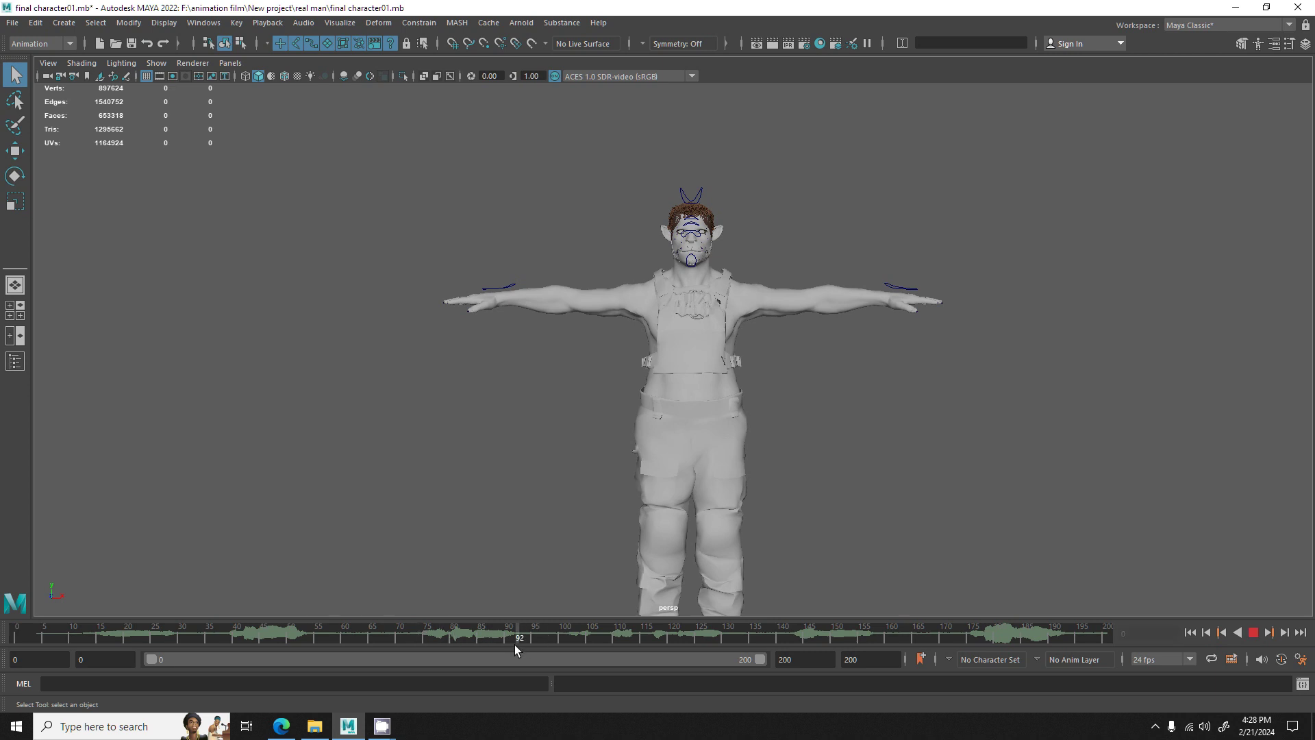
left_click_drag(410, 641, 515, 642)
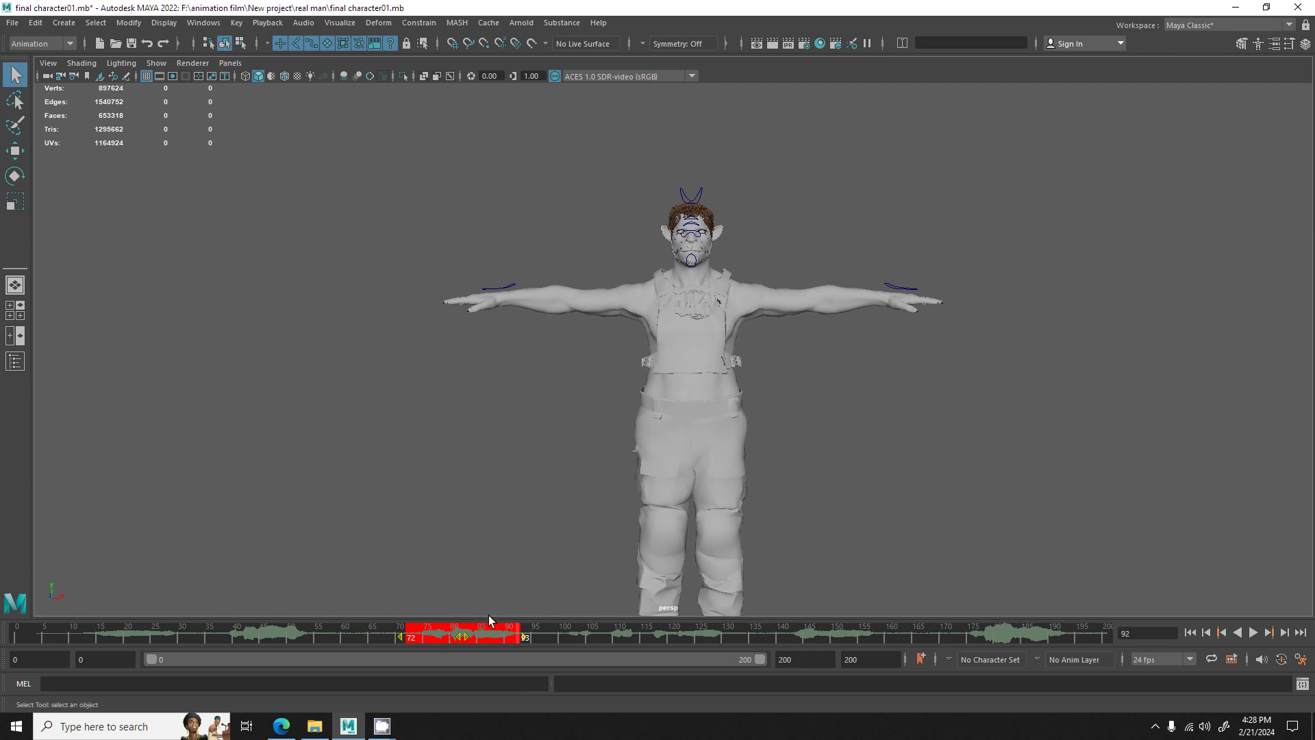
left_click_drag(493, 618, 493, 588)
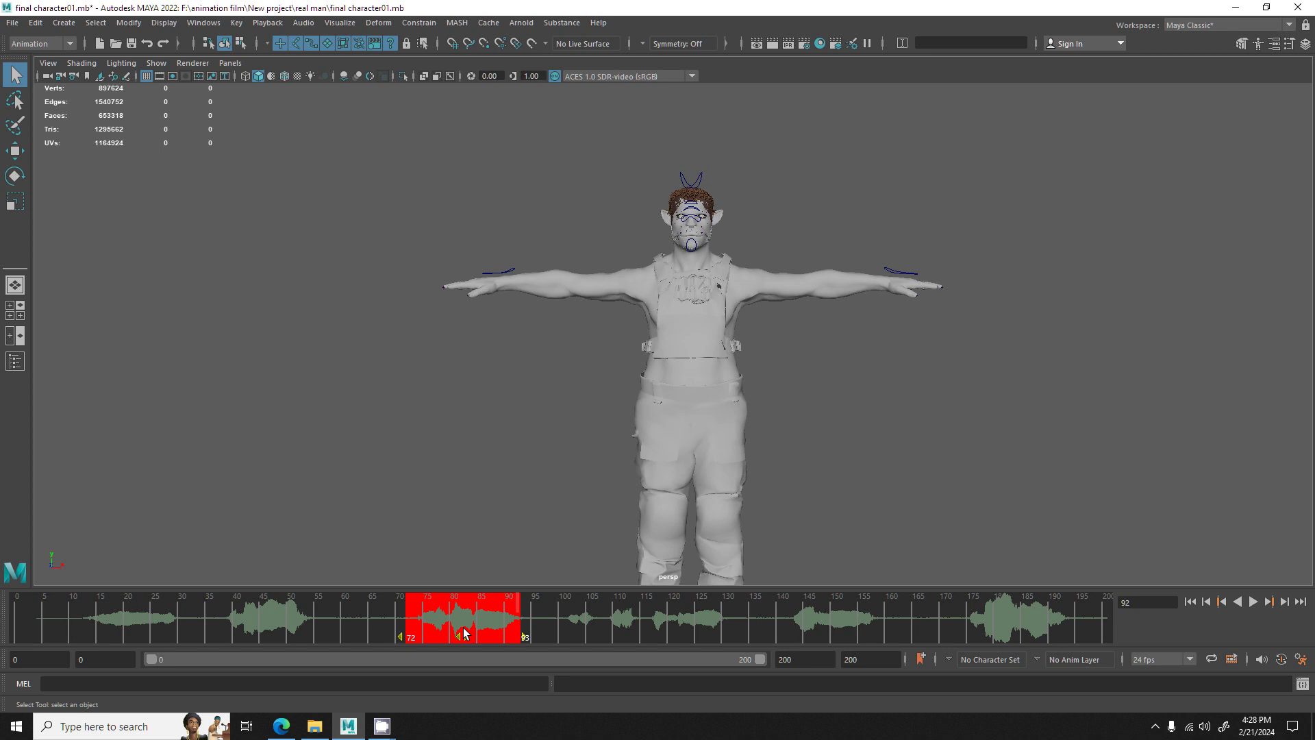
- Create a dark red time slider bookmark named 'shout' spanning frames 72 to 93
left_click(922, 659)
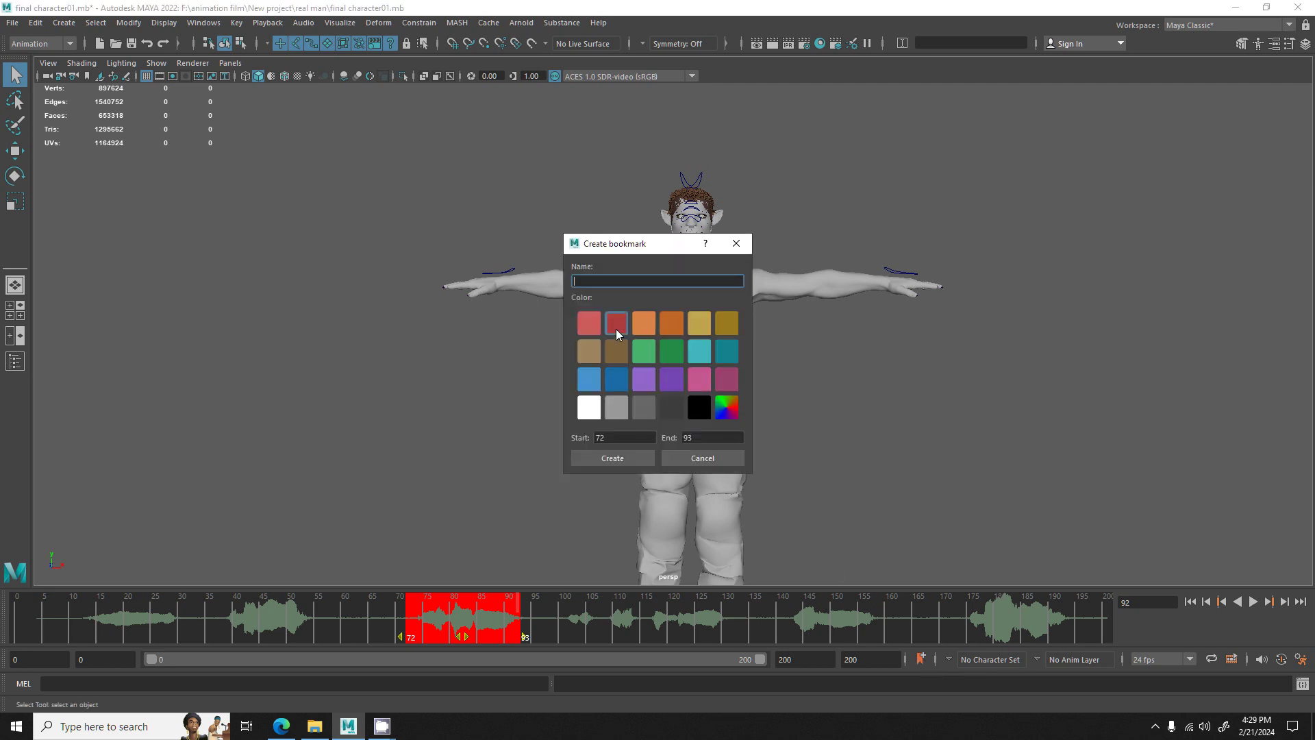
left_click(616, 329)
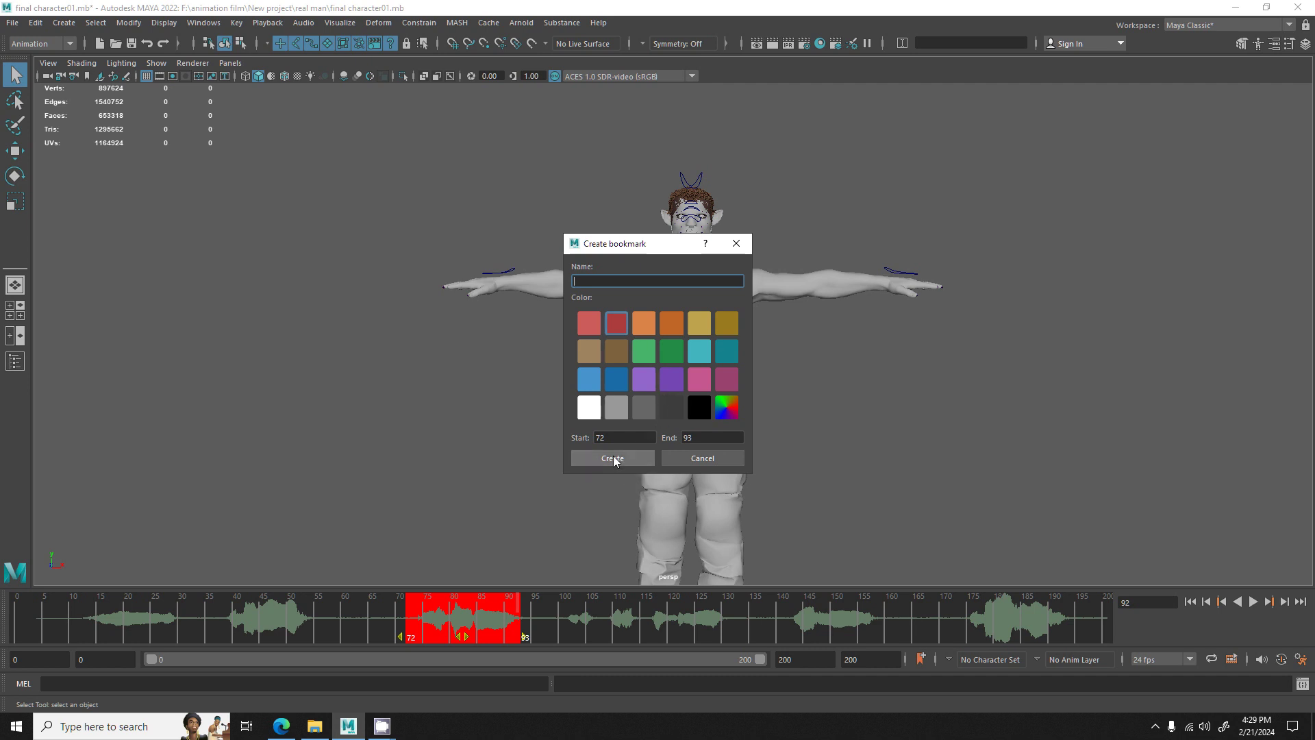
double_click(625, 437)
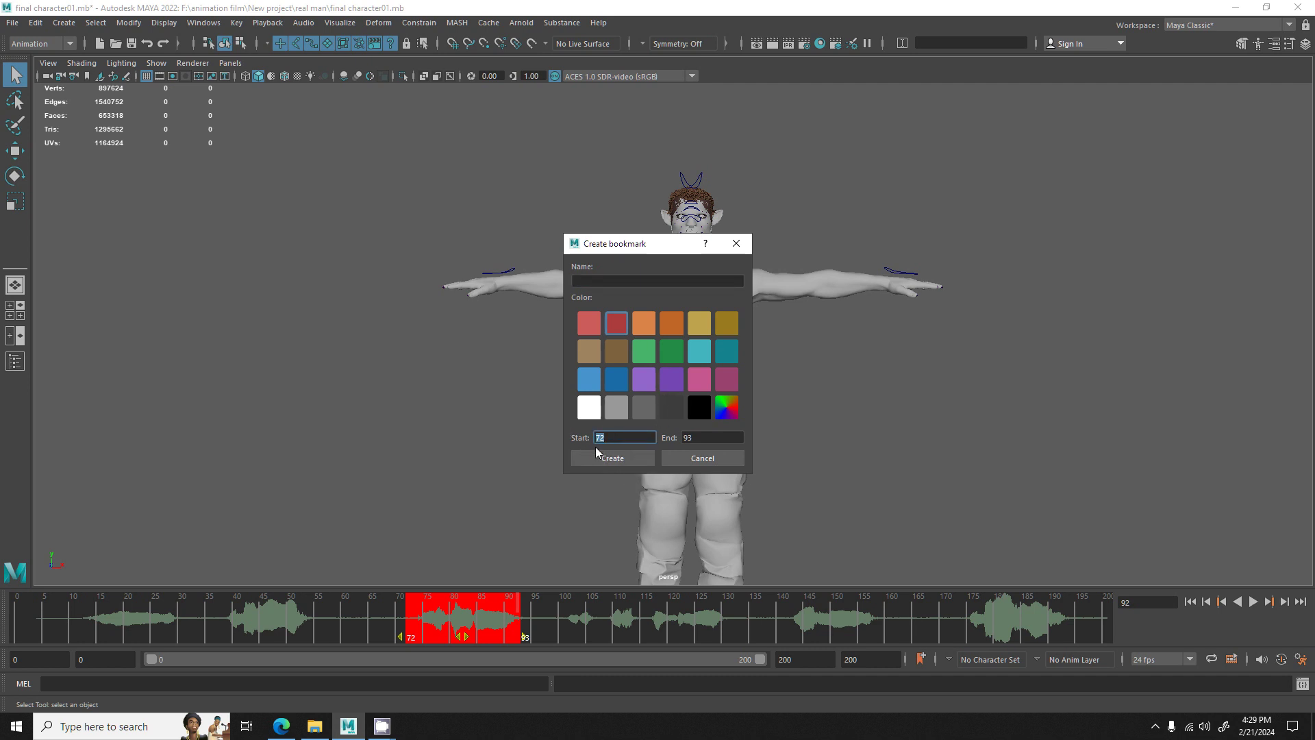
left_click(700, 442)
left_click(613, 438)
left_click(614, 284)
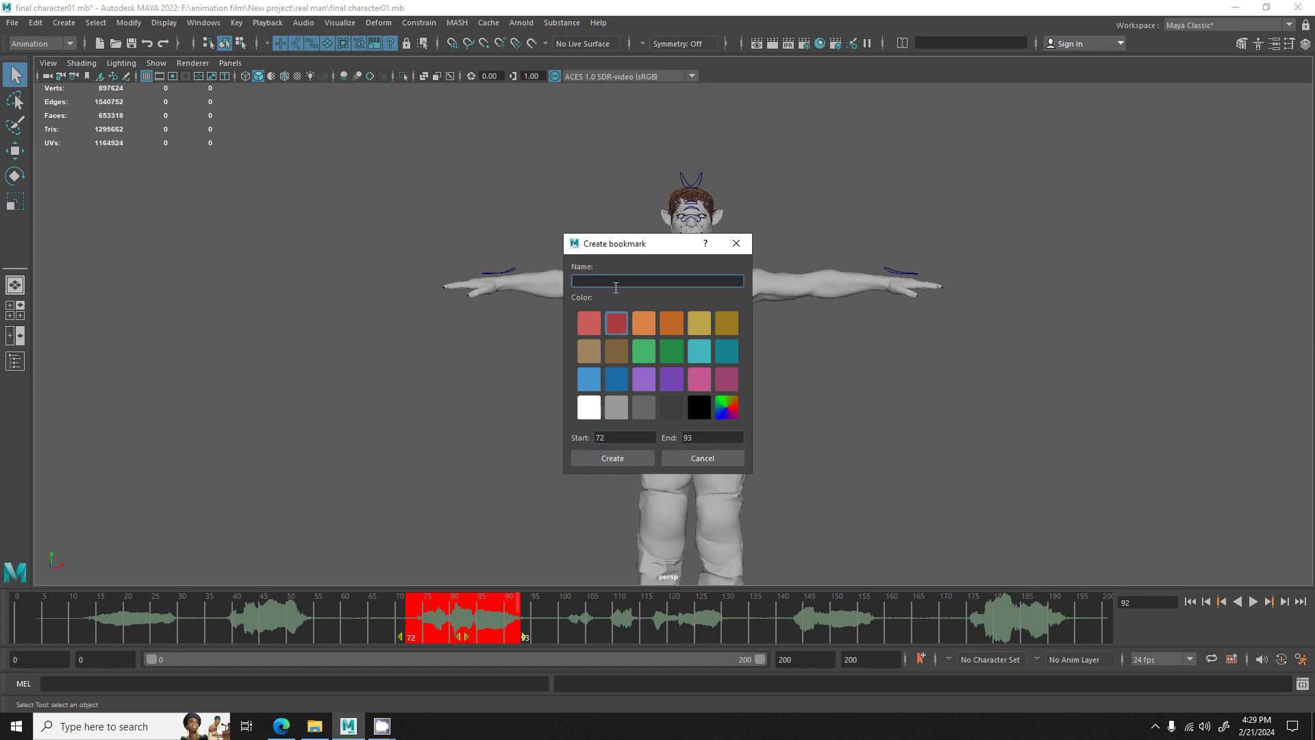
type("shout")
left_click(631, 460)
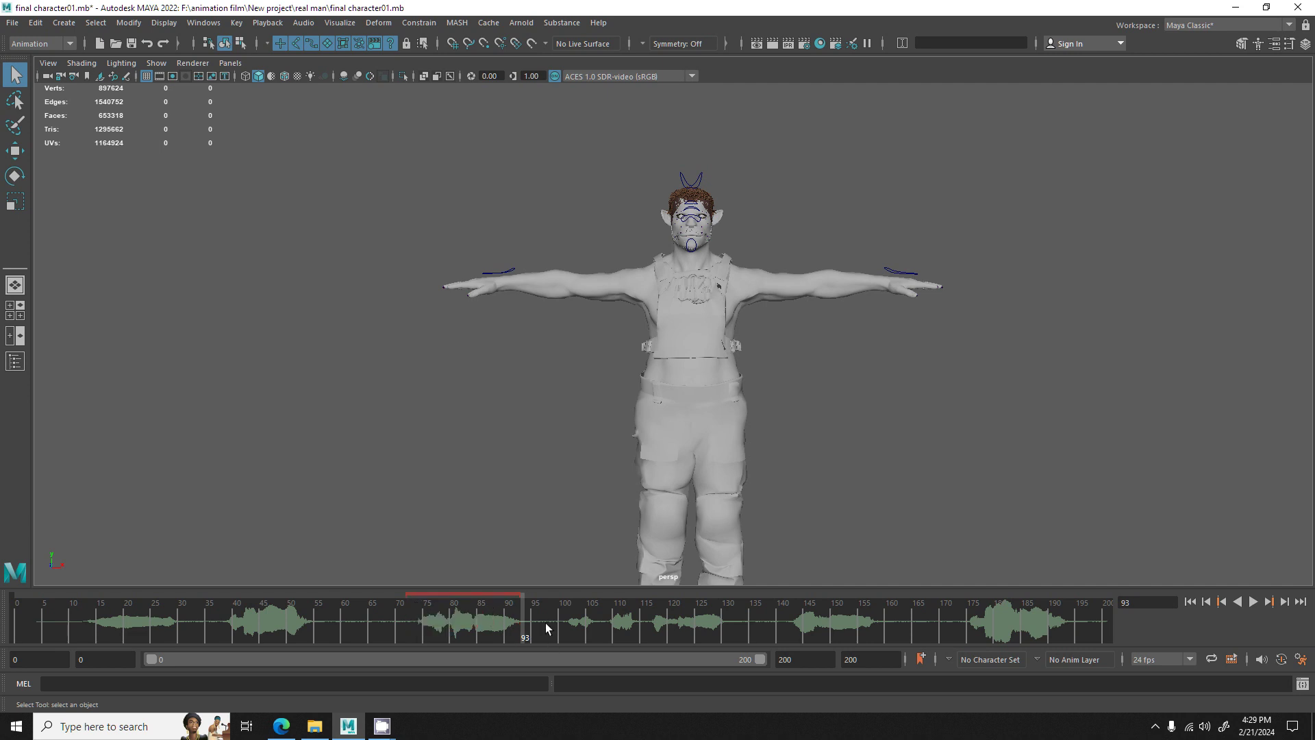
- Delete the audio1 sound via a torn-off Audio menu from the time slider, then close the menu
right_click(503, 634)
mouse_move(576, 611)
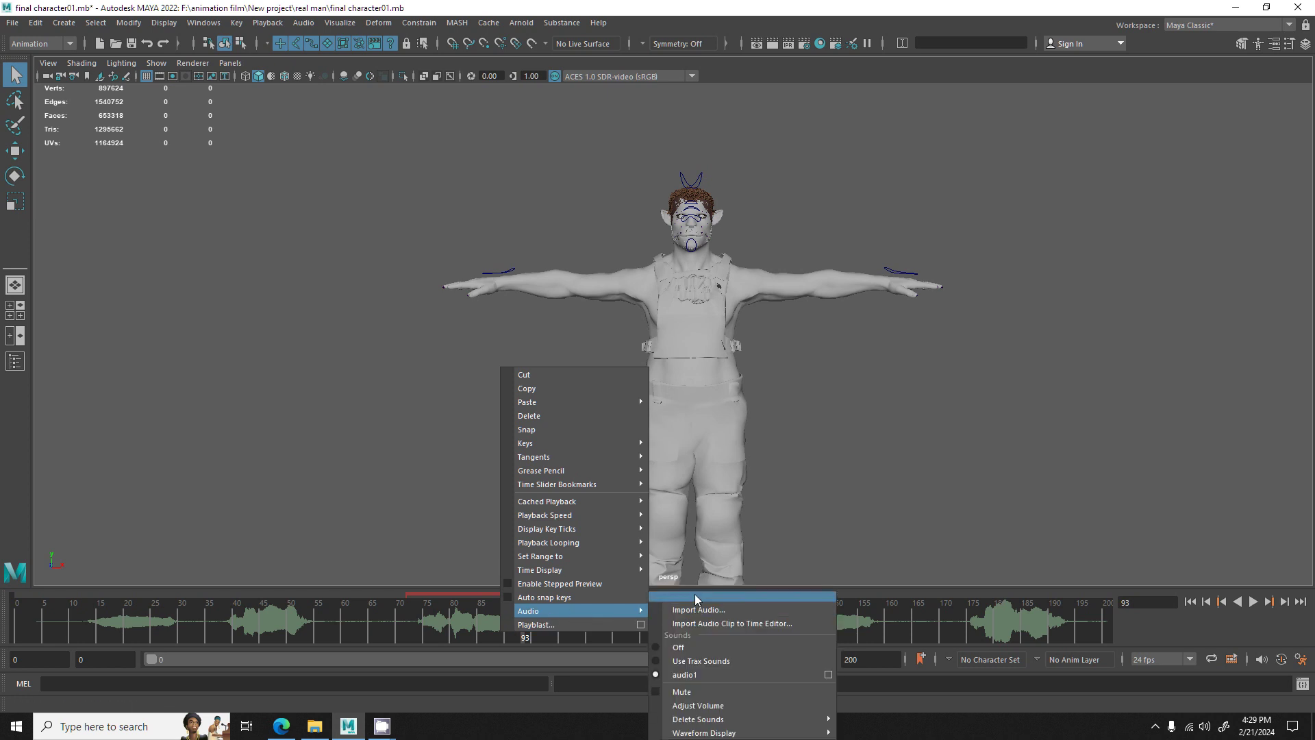
left_click(698, 595)
left_click_drag(338, 213, 233, 219)
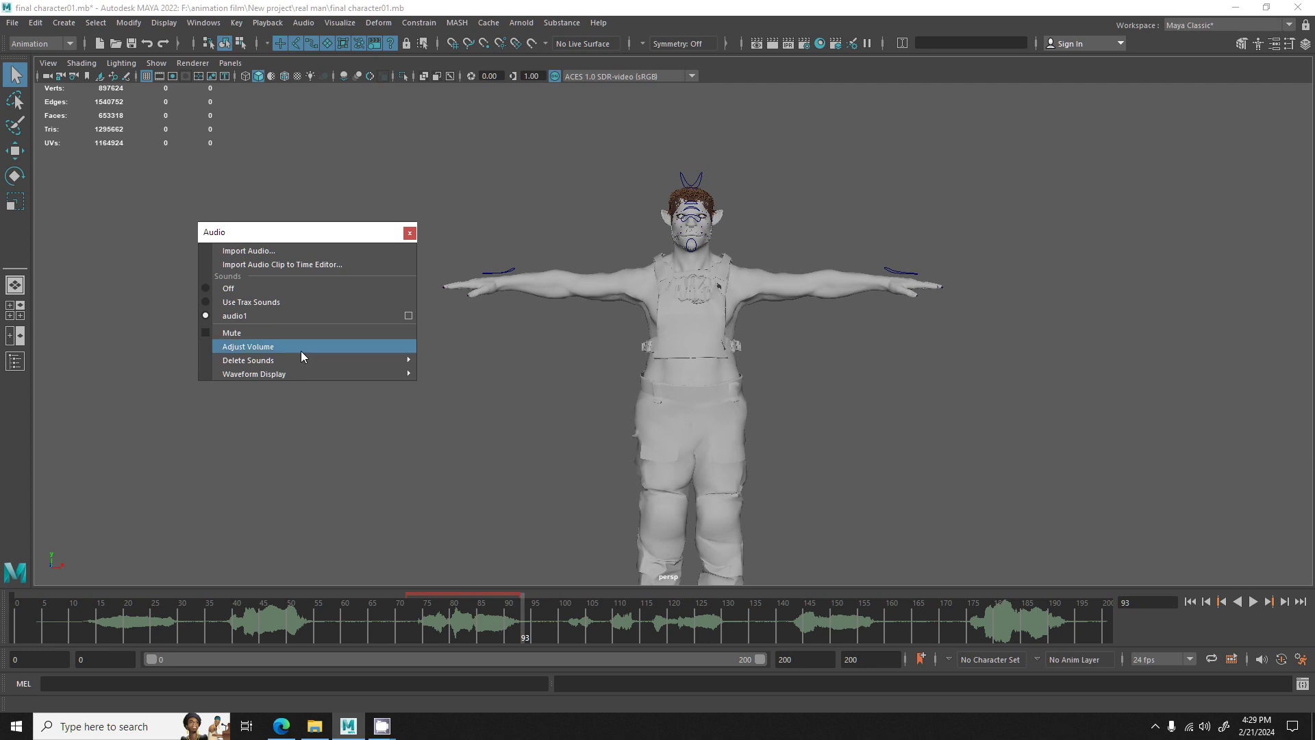
mouse_move(298, 359)
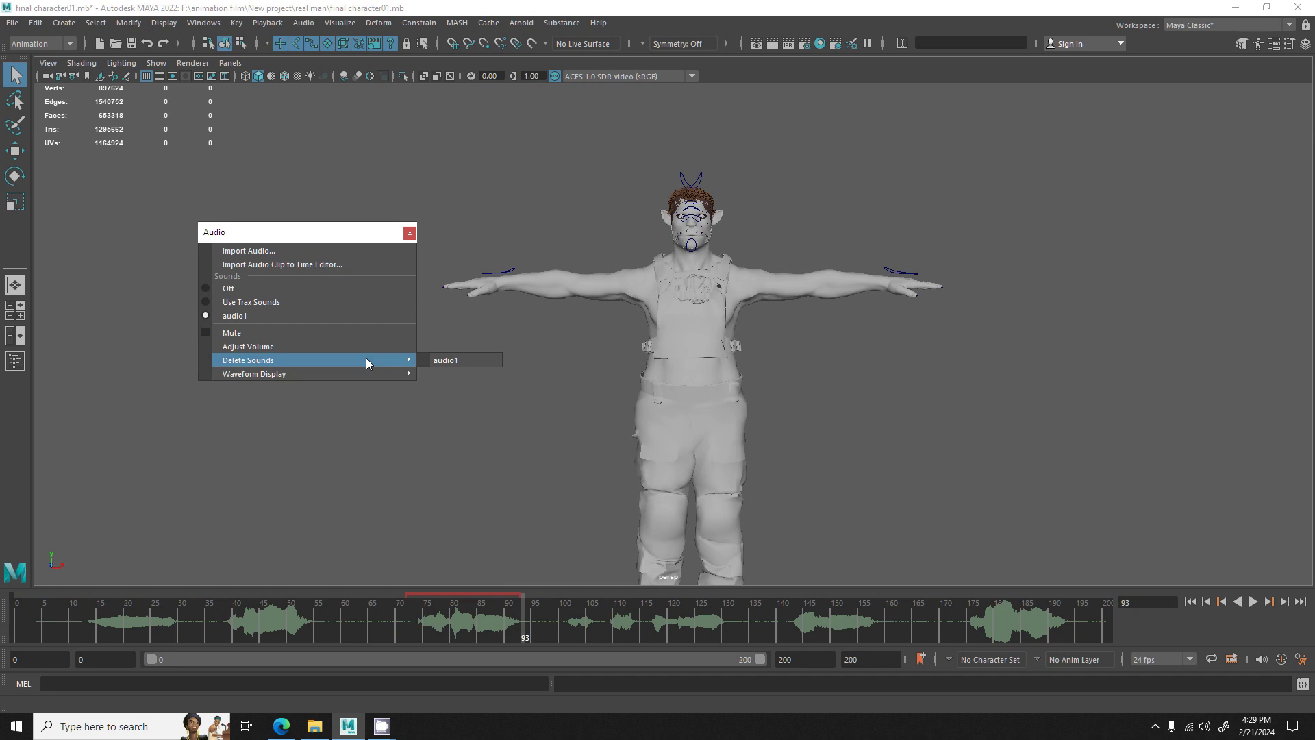
left_click(464, 363)
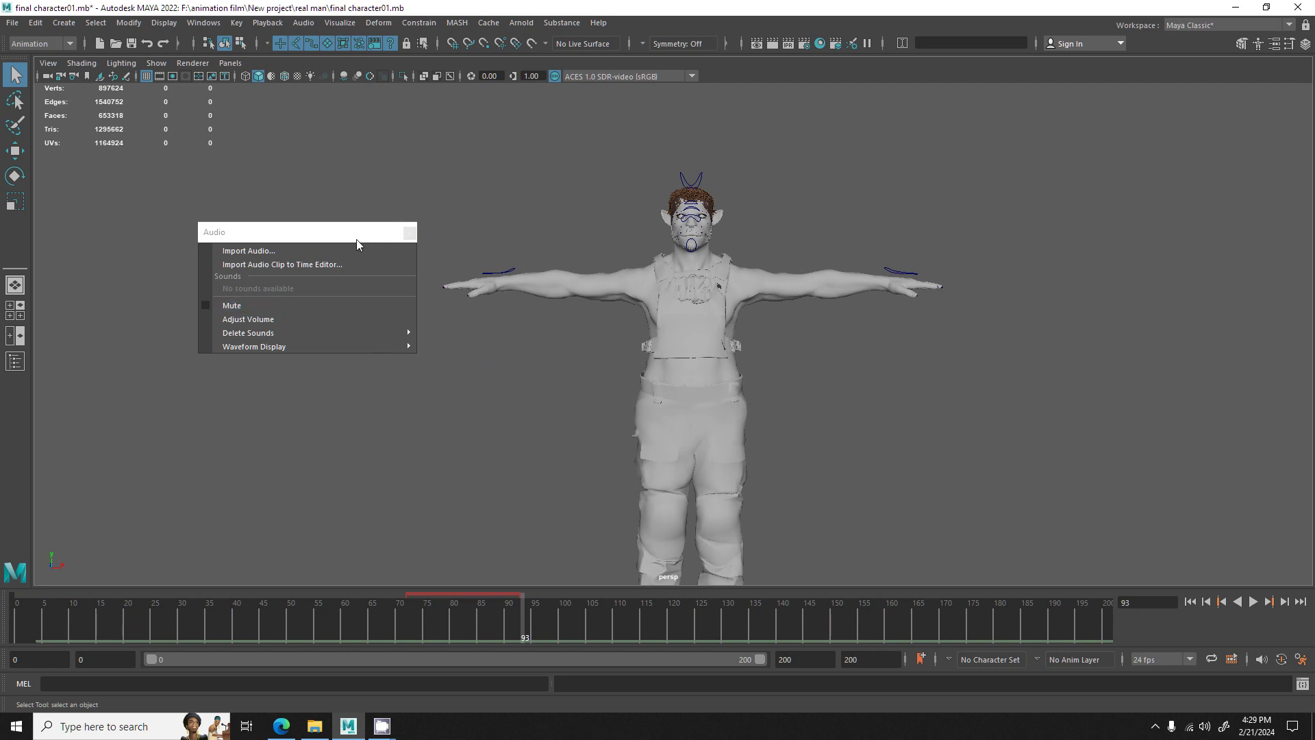
left_click(410, 232)
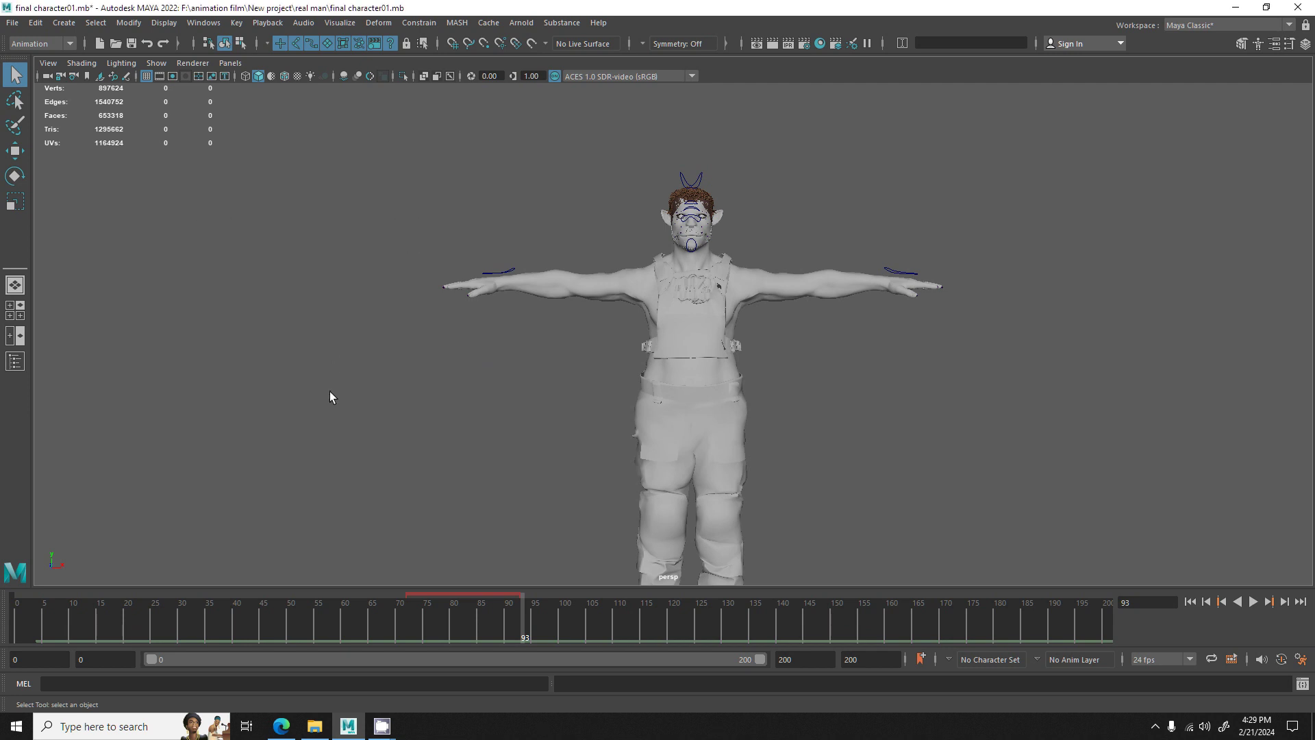